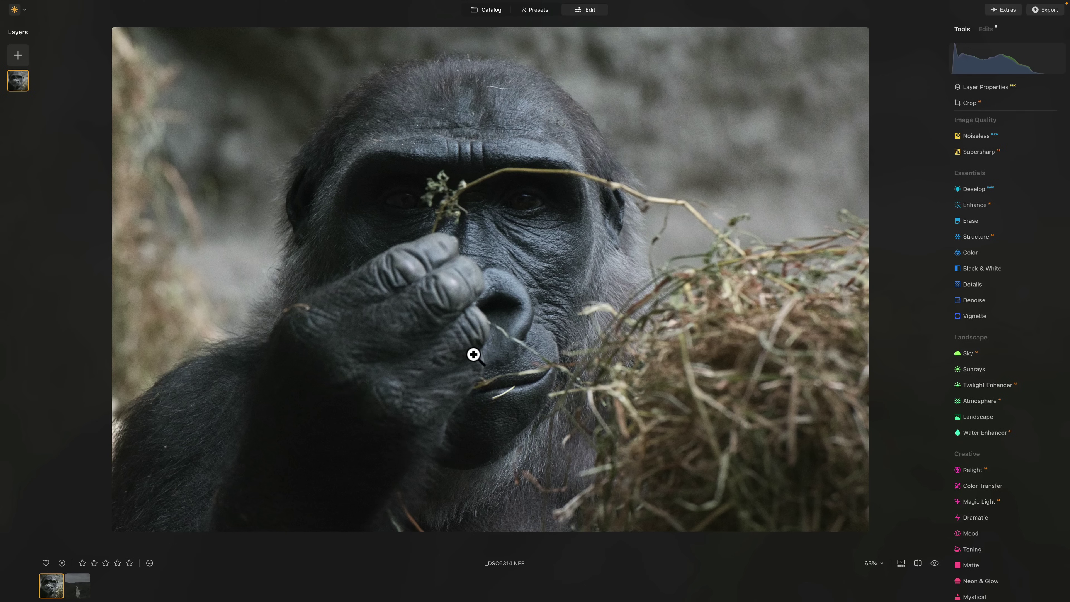
Switch to the waterfall photo _DSC0745.NEF and inspect the sky and bridge area at 100% zoom.
key(Right)
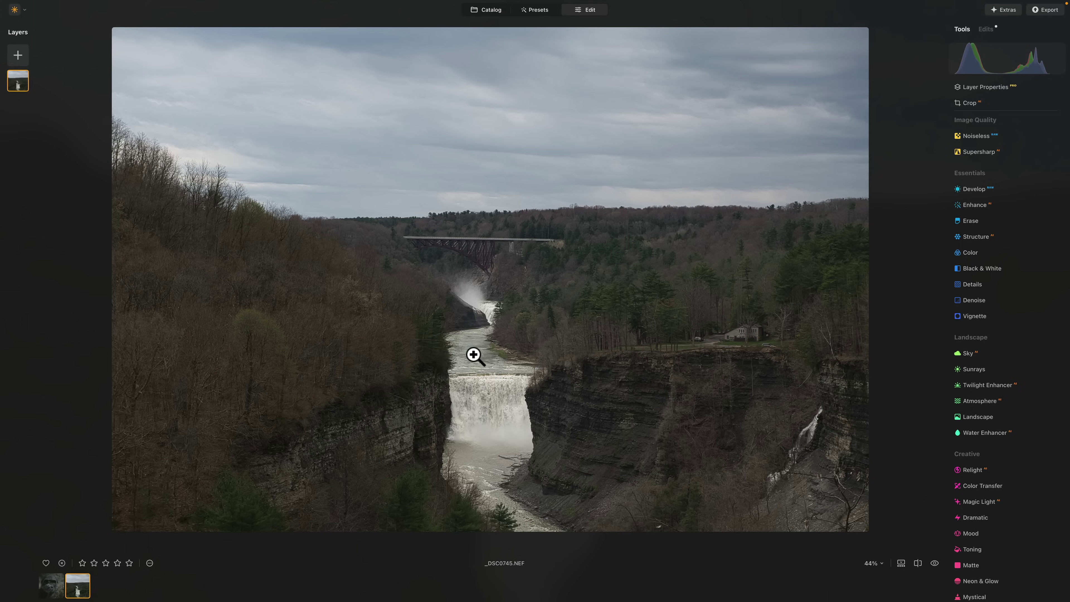
click(471, 187)
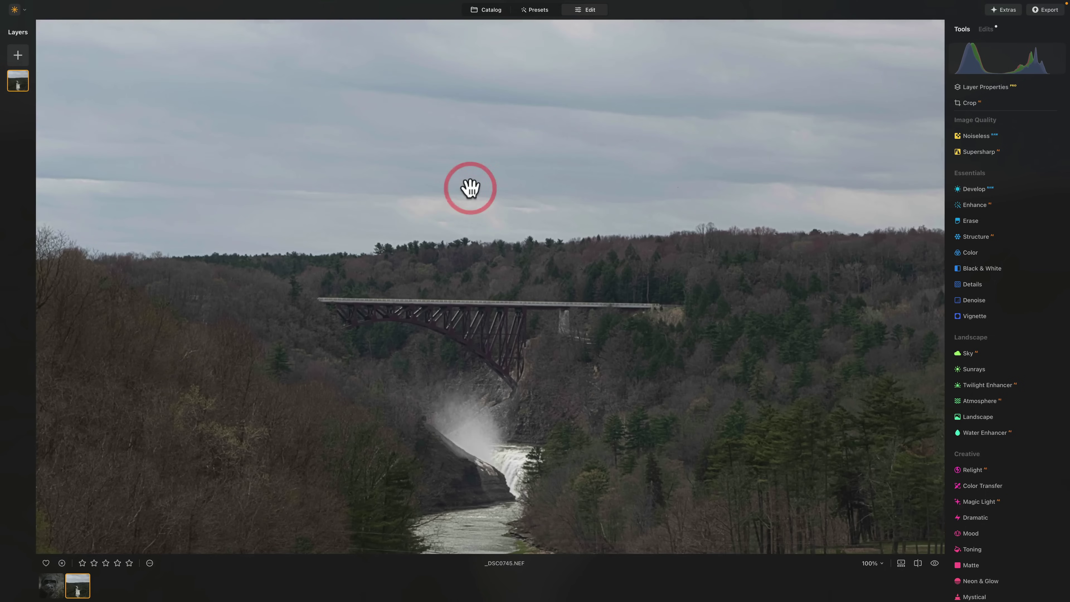
click(471, 186)
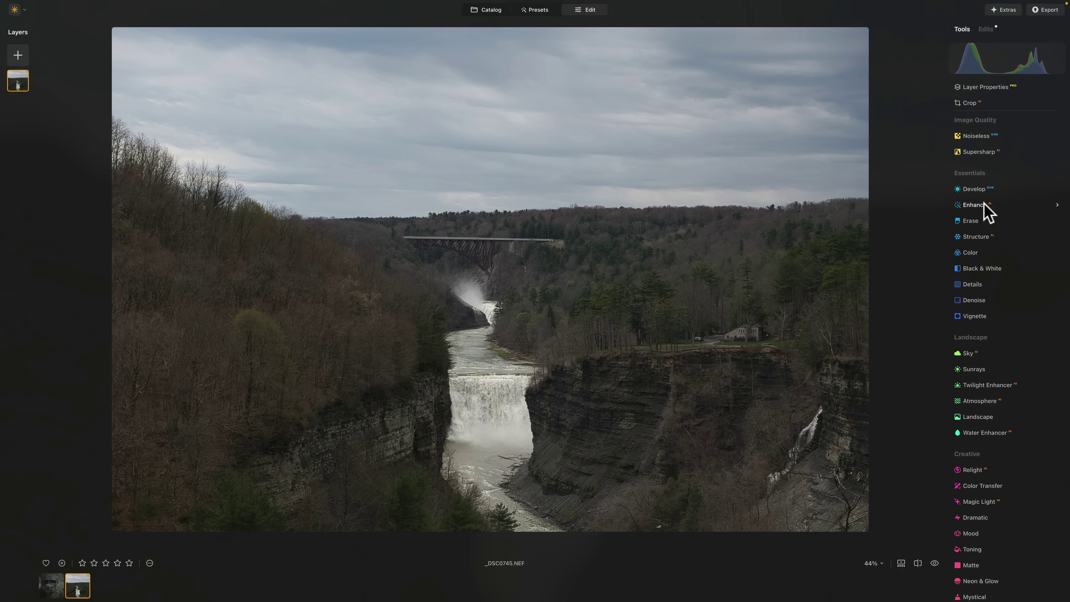
Review the white balance, temperature and tint settings in the Develop tool's Color section.
click(977, 189)
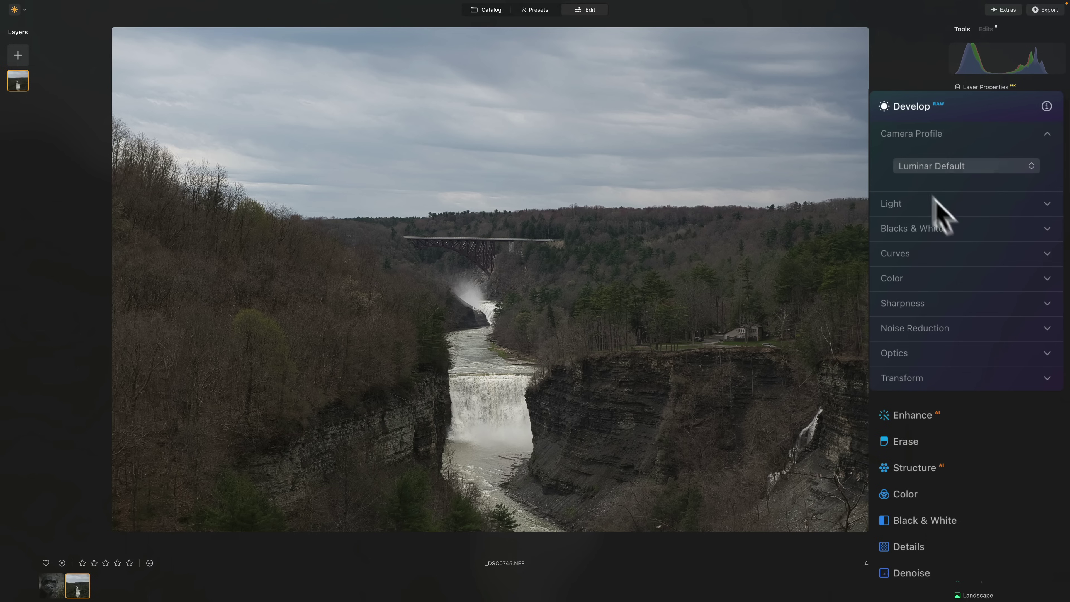
click(1047, 276)
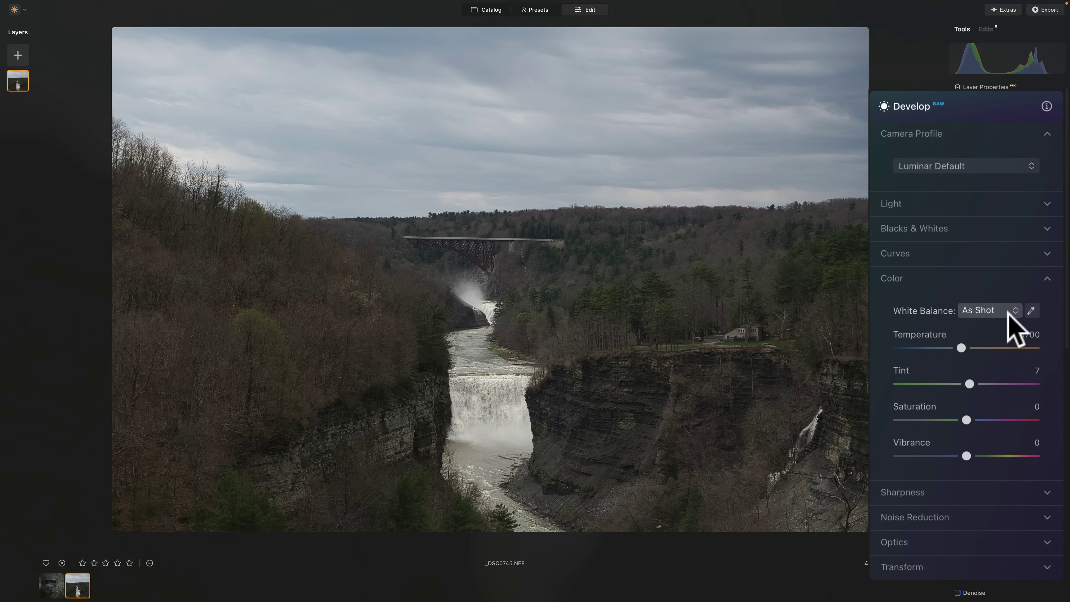
click(1045, 278)
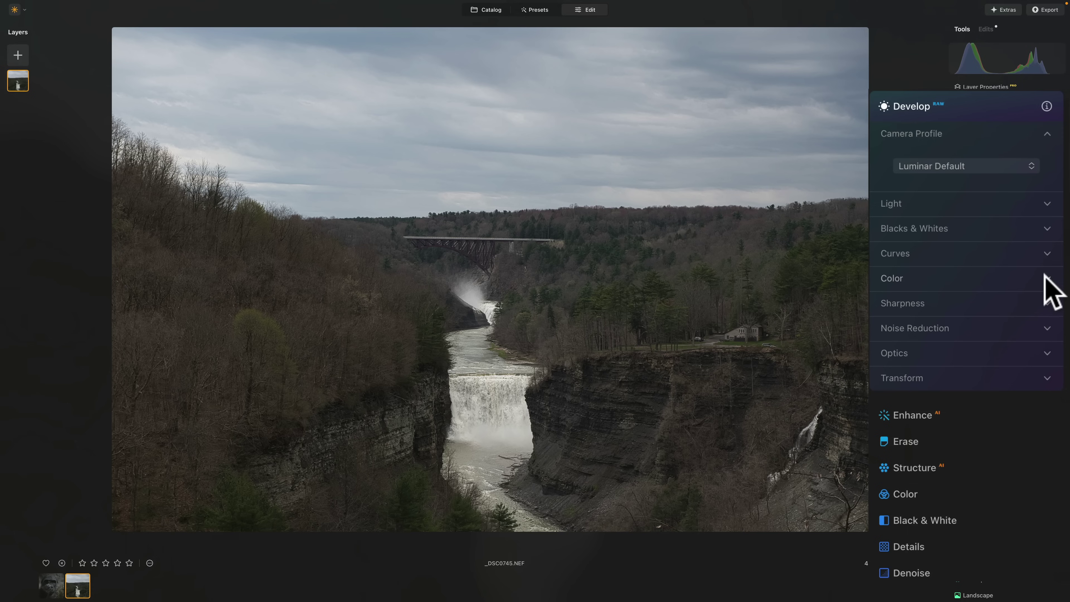
Set Highlights to -43 and Shadows to 41 in Develop's Light adjustments.
click(1047, 204)
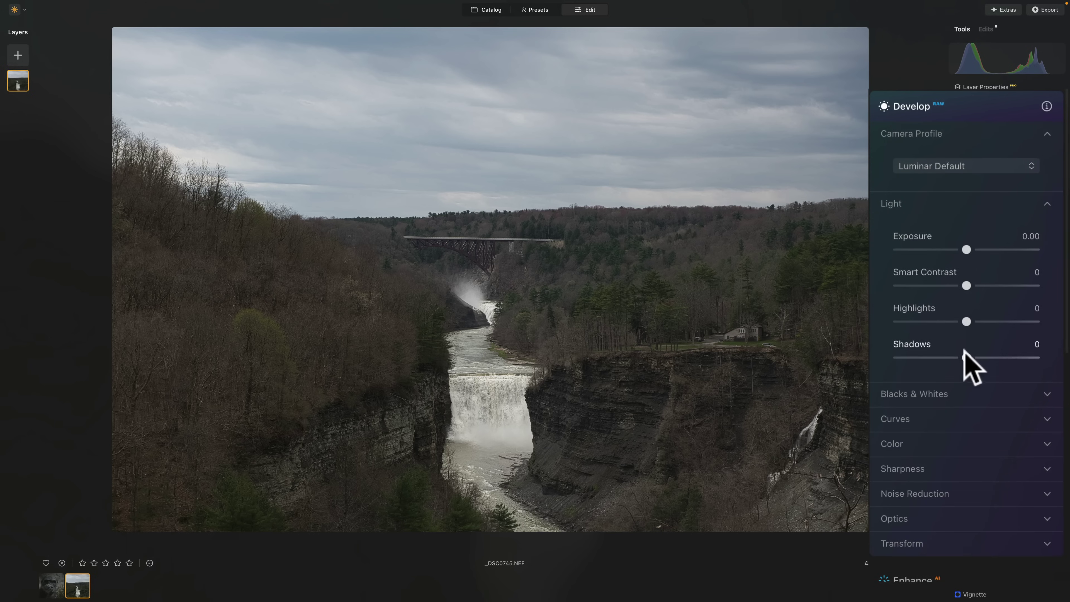
drag(966, 357, 999, 358)
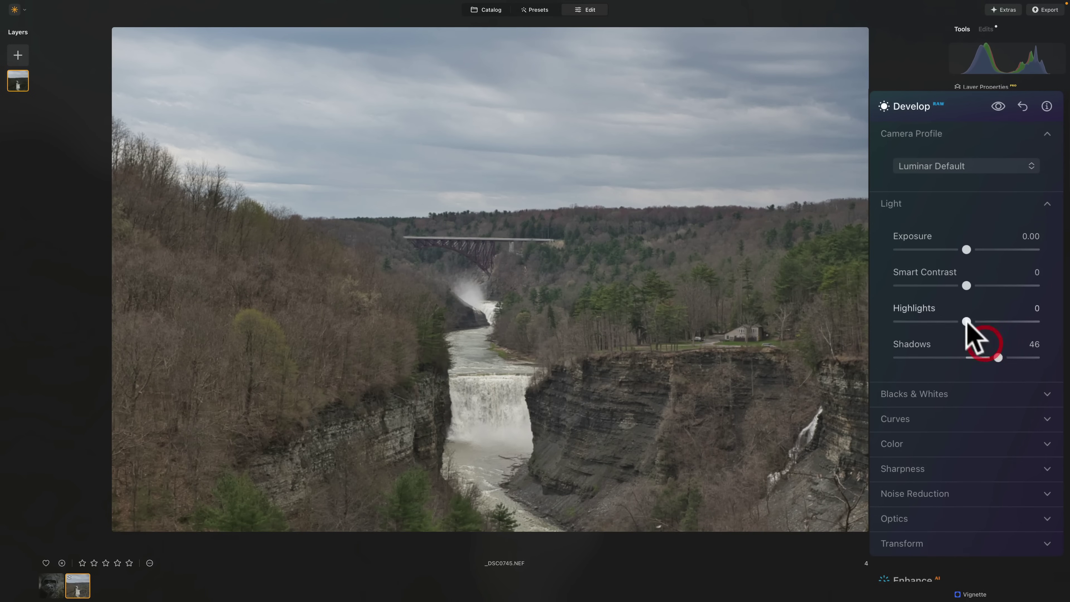
drag(966, 322, 937, 321)
drag(998, 357, 994, 358)
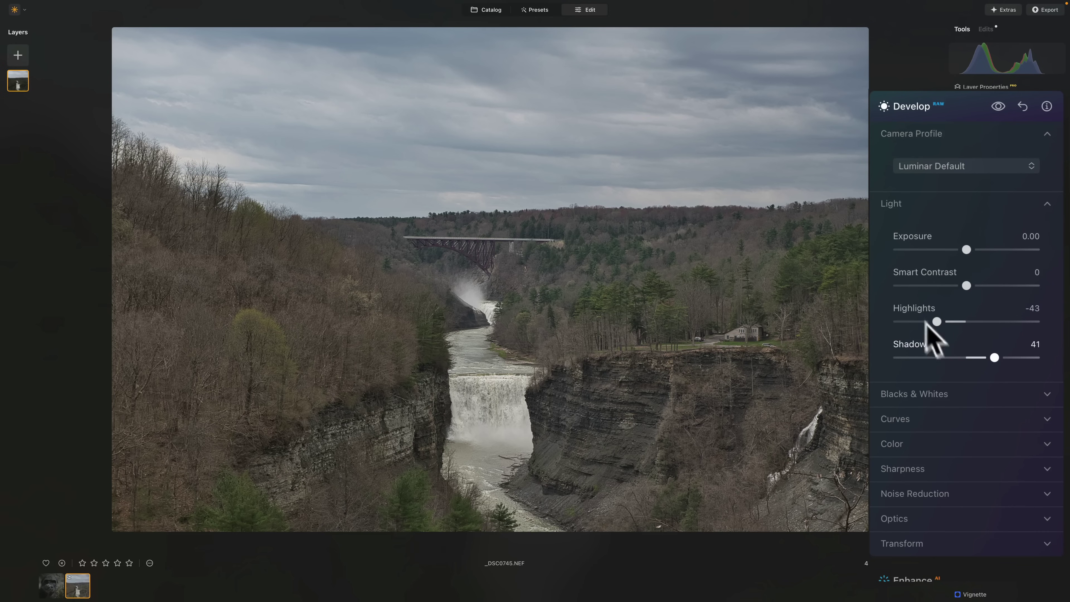
click(1044, 202)
Turn on the clipping warnings and set Blacks to -56 in Develop.
click(1045, 228)
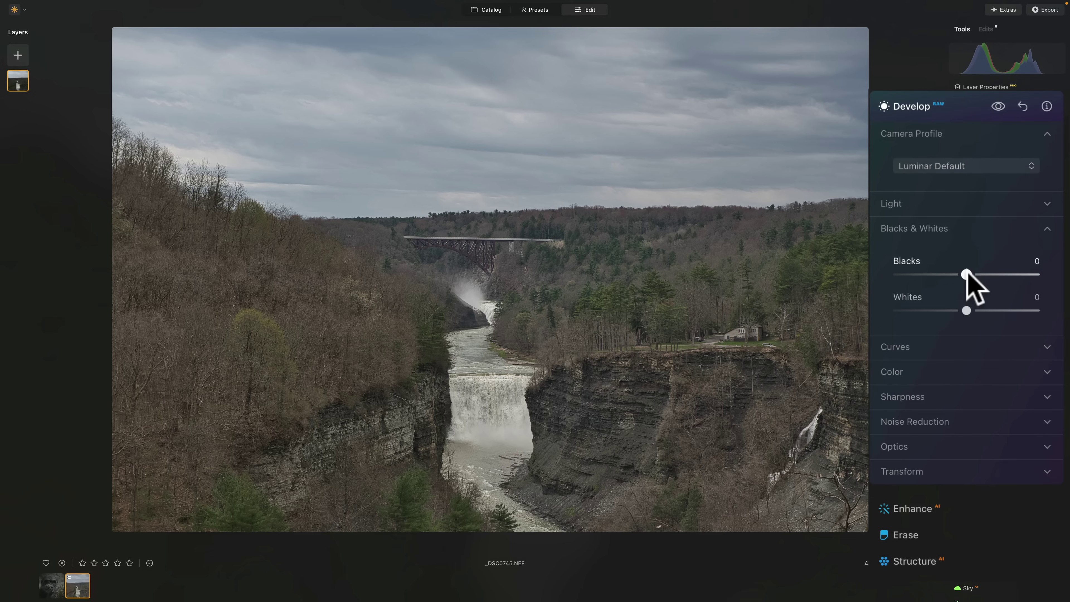
key(j)
drag(966, 274, 898, 275)
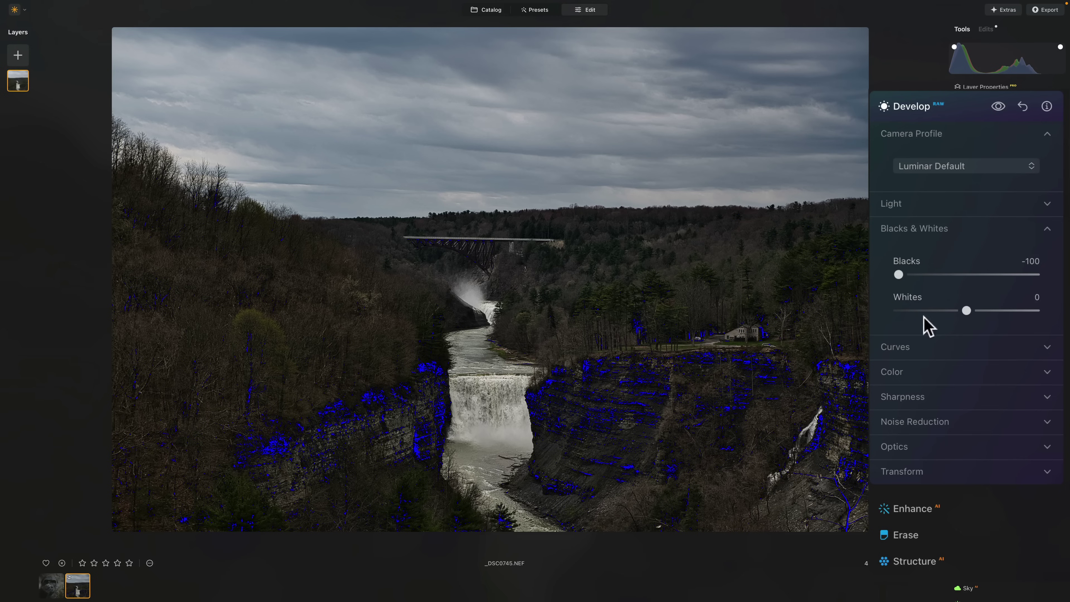
drag(897, 274, 928, 274)
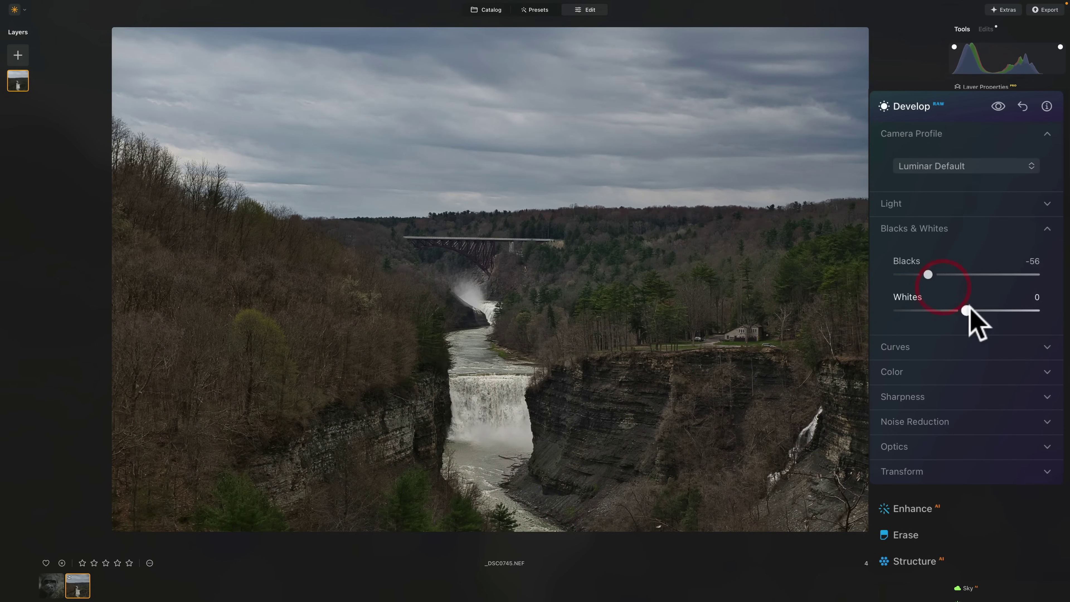
Set Whites to 34 in Develop and turn the clipping warnings off.
drag(966, 310, 1034, 311)
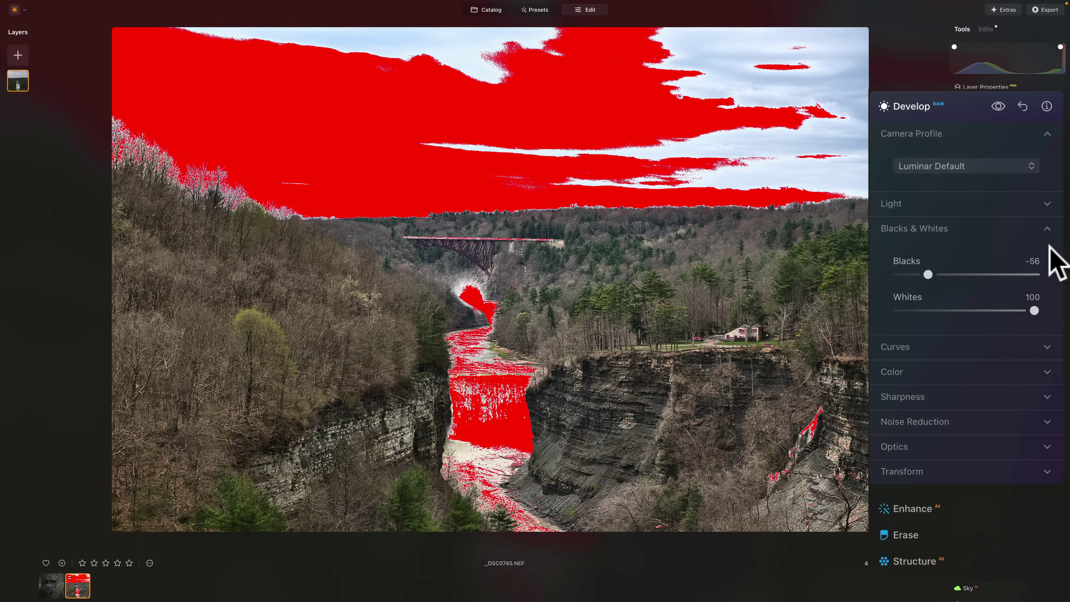
drag(1034, 311, 991, 311)
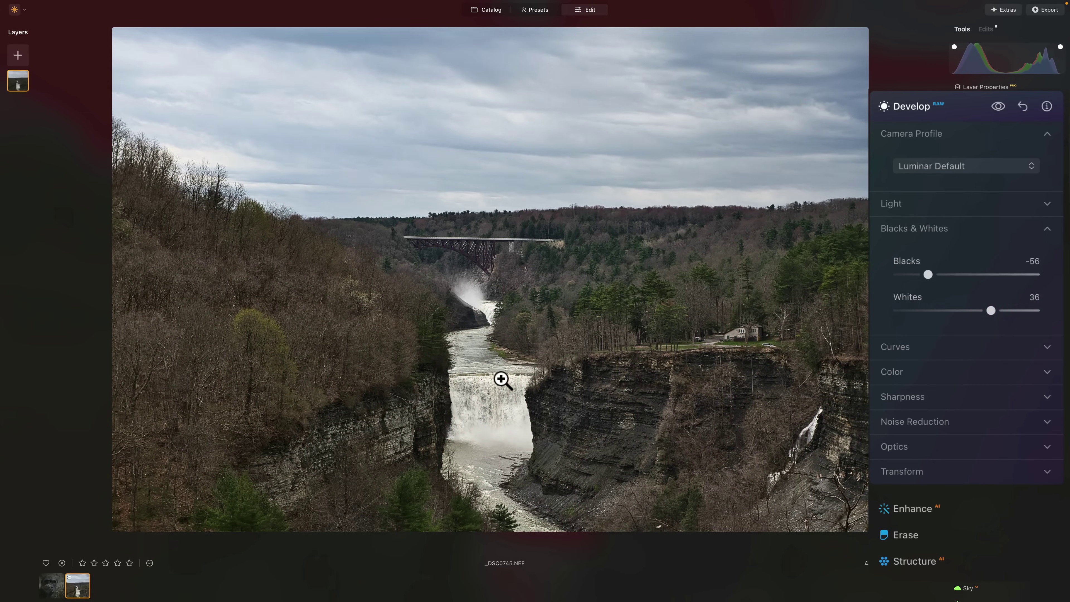
drag(991, 311, 988, 309)
click(993, 311)
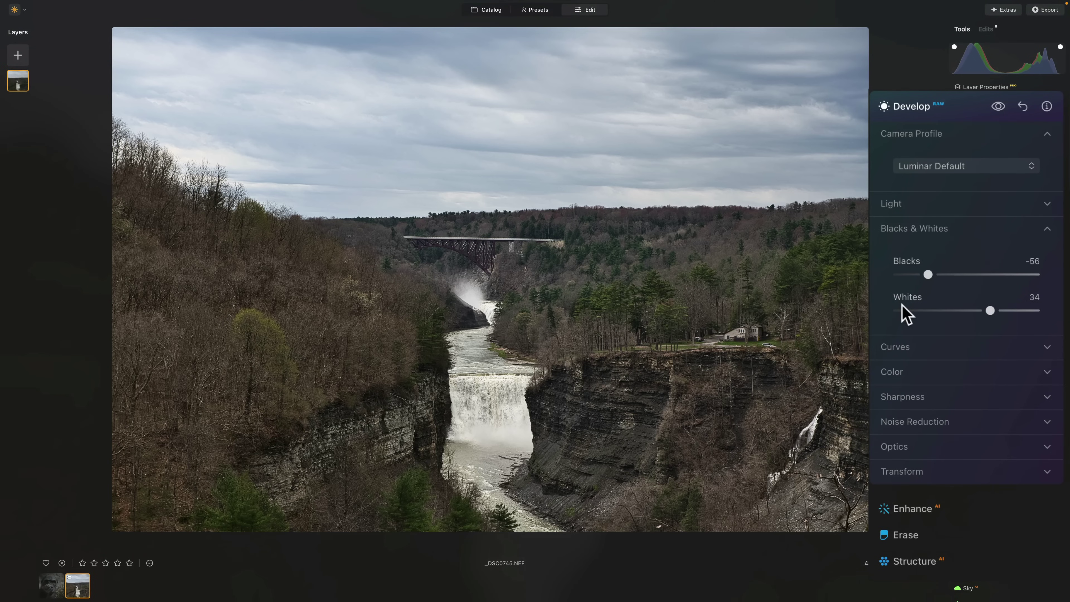
key(j)
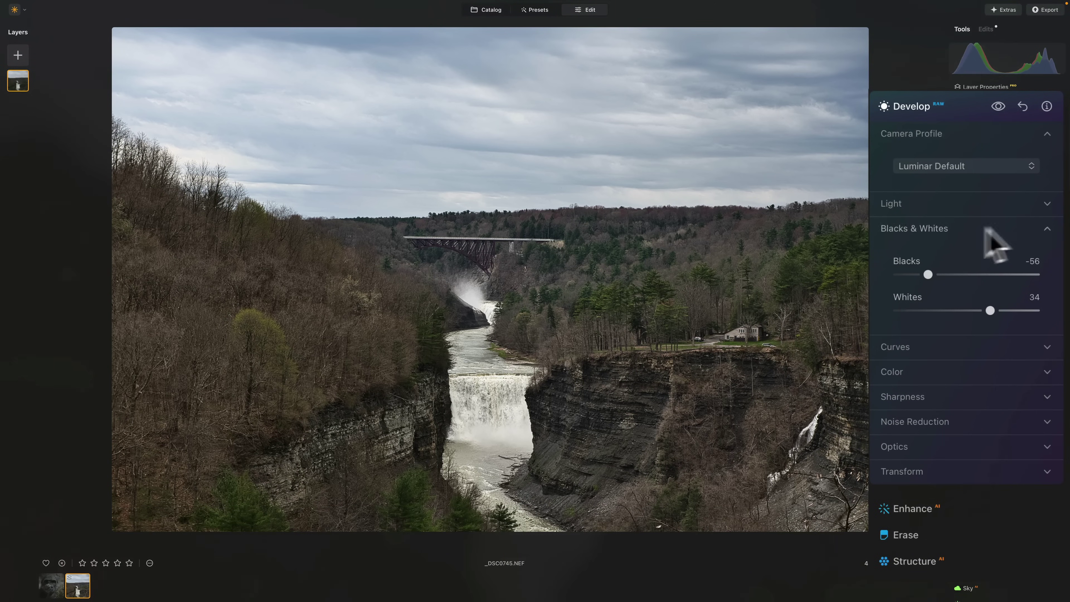
click(1047, 228)
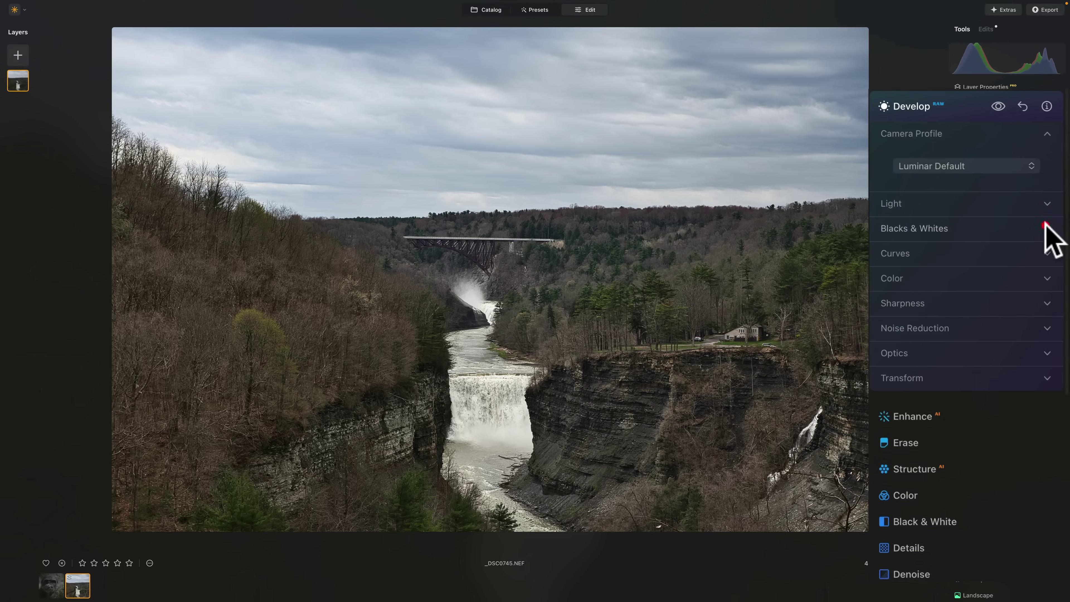
Review Develop's white balance and saturation settings and the adjustments offered by the separate Color tool.
click(1047, 278)
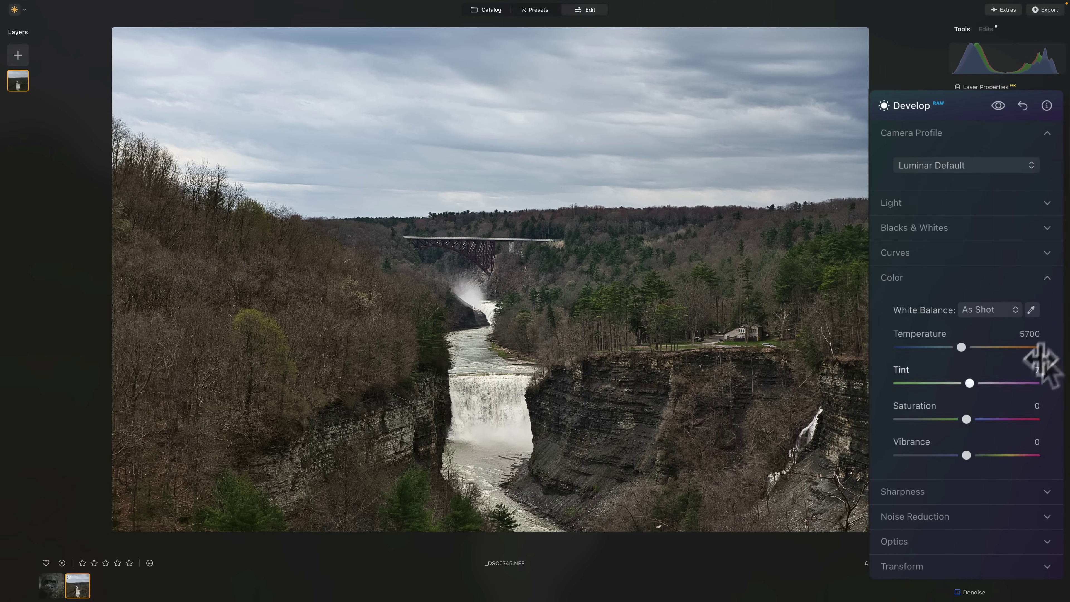
click(1055, 300)
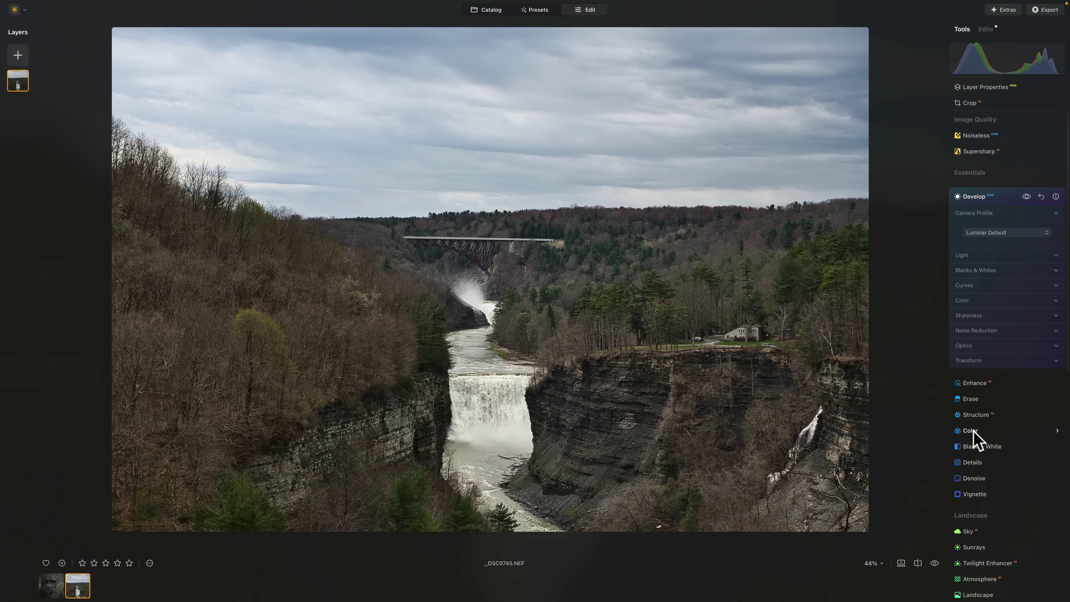
click(1056, 431)
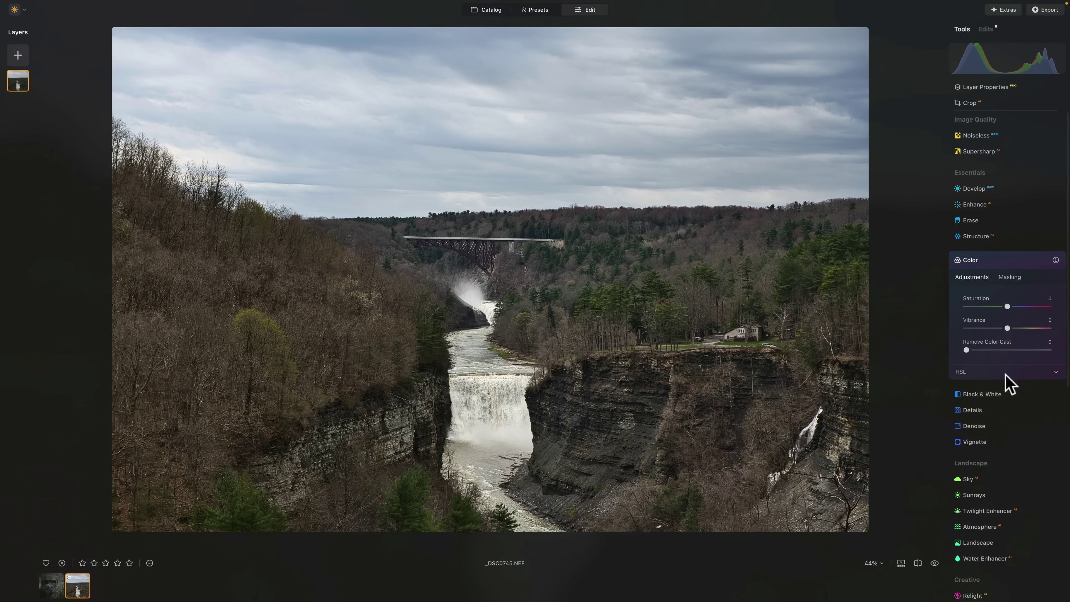
click(1005, 265)
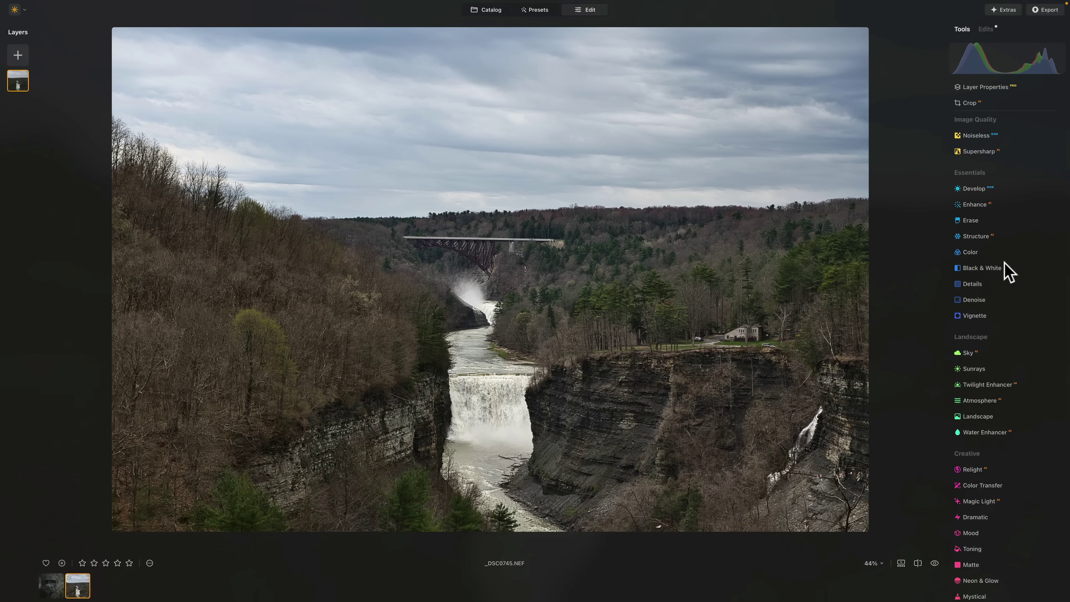
Set Golden Hour to 26 and Foliage Enhancer to 13 in the Landscape tool.
scroll(1004, 262, down, 5)
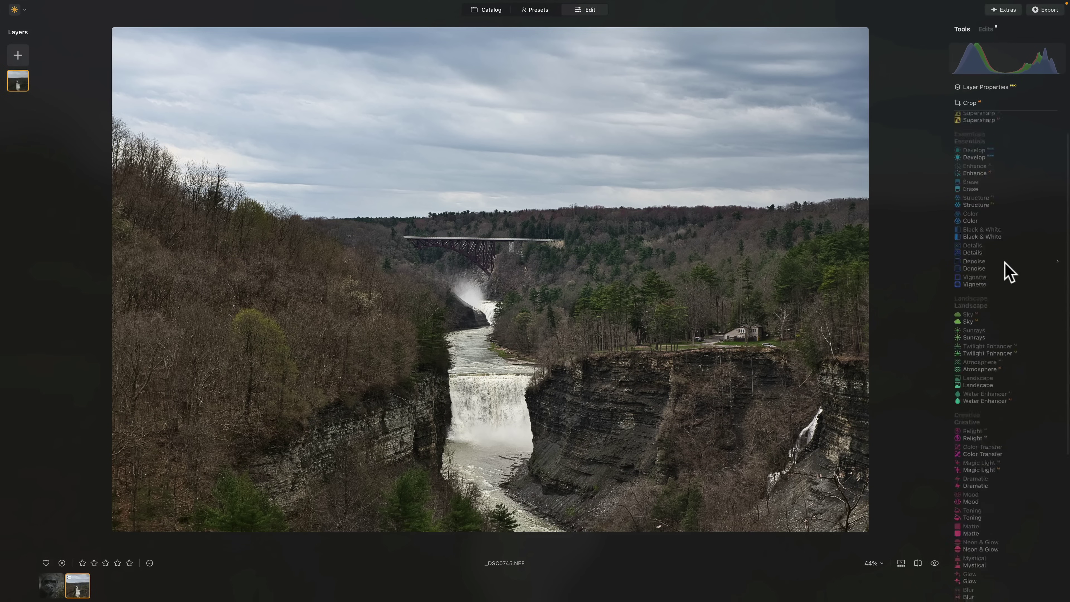
scroll(1004, 264, down, 3)
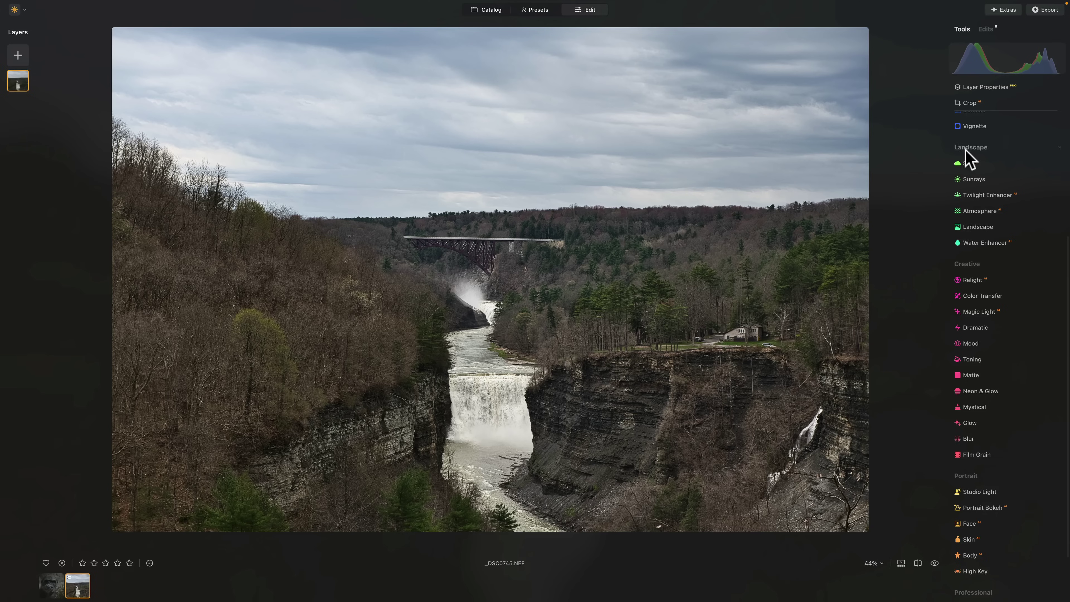
click(985, 226)
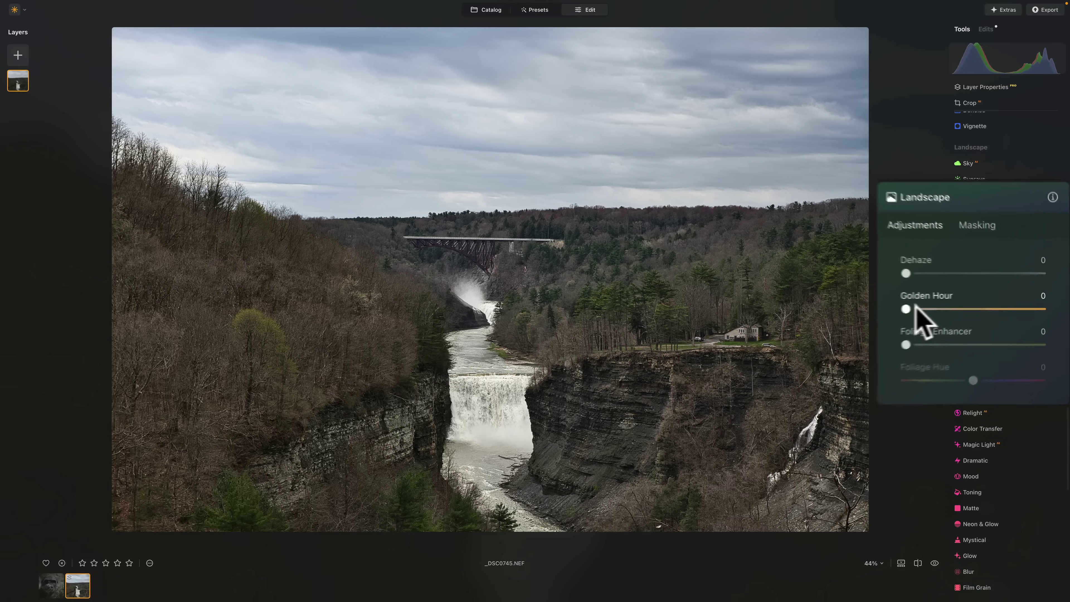
drag(967, 303, 939, 310)
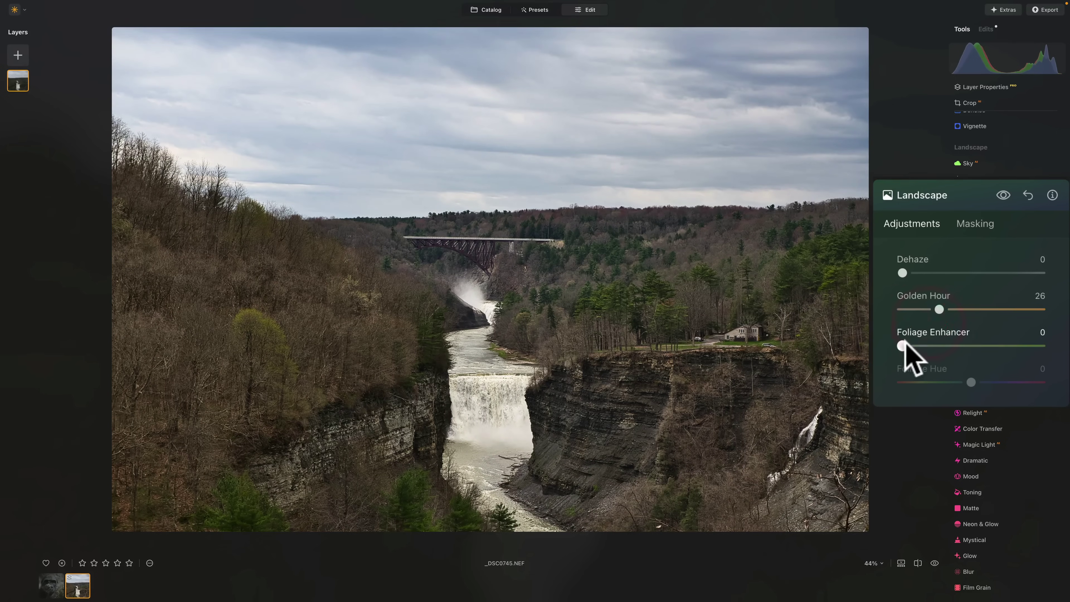
mouse_move(902, 345)
mouse_down()
mouse_move(973, 346)
mouse_move(921, 346)
mouse_up()
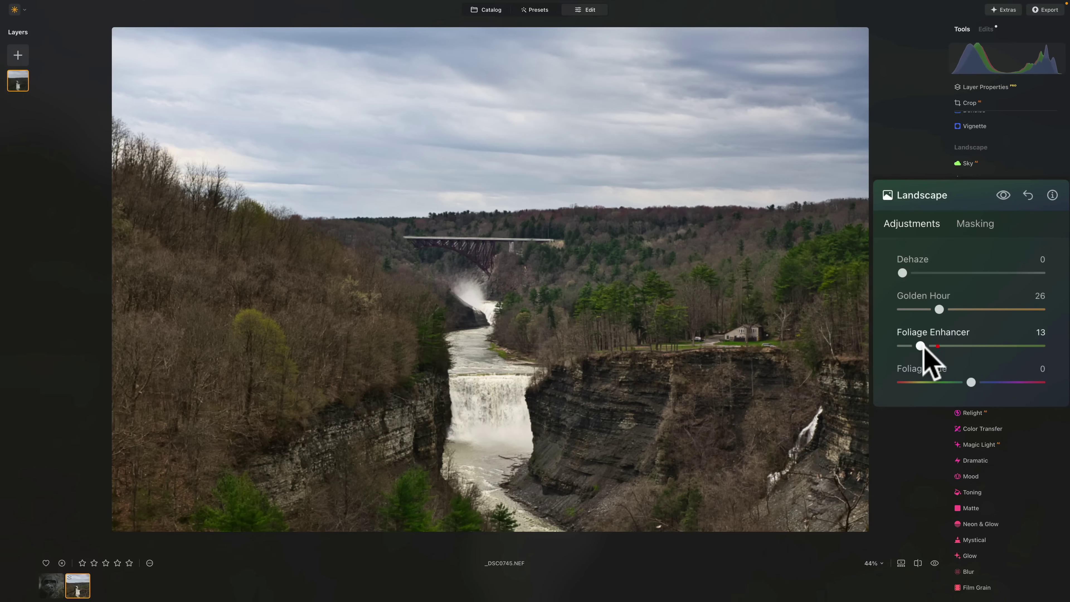
click(921, 346)
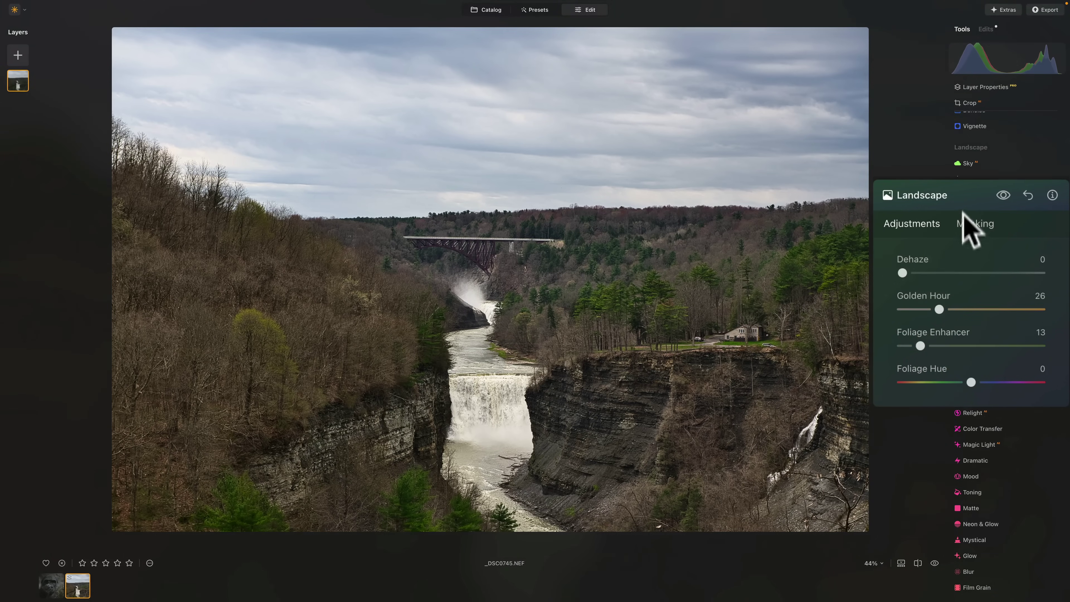
click(964, 195)
click(997, 231)
In the Color tool's HSL luminance adjustments, set Yellow to 98, Orange to 76 and Green to -52.
scroll(1005, 245, up, 3)
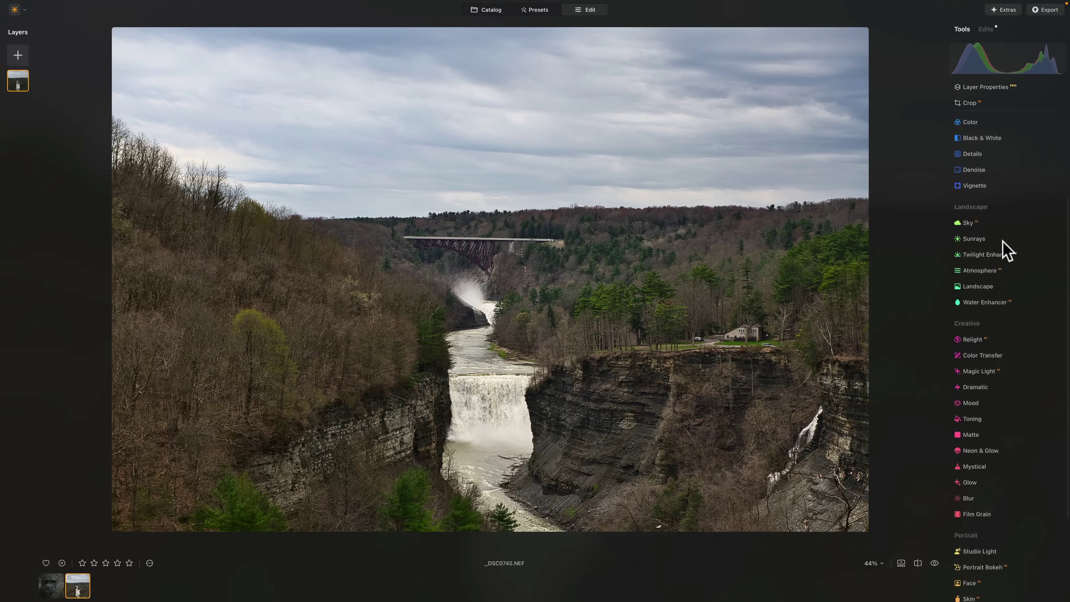
click(986, 182)
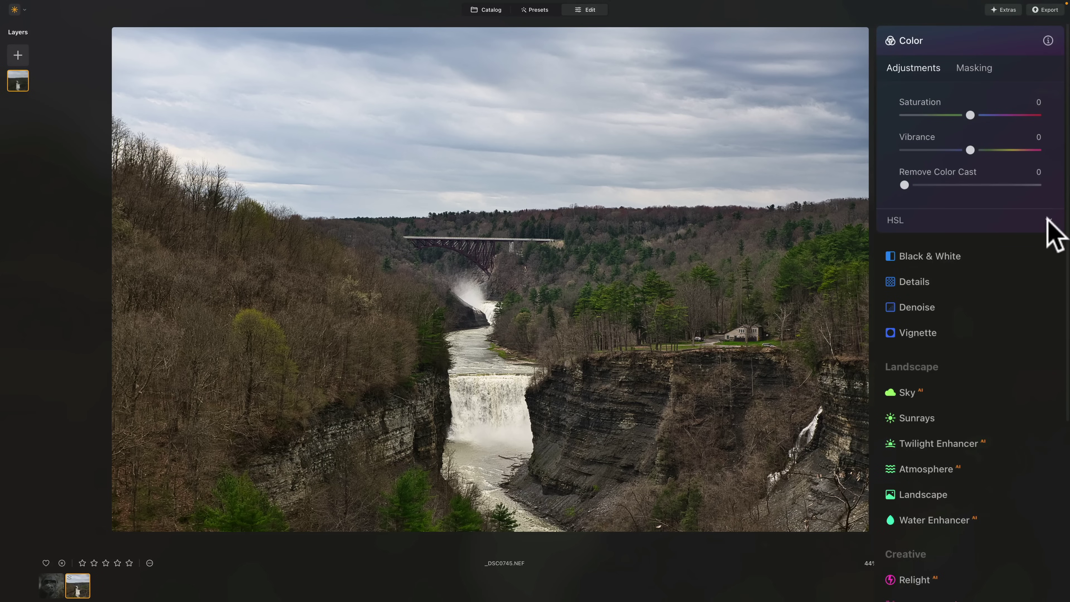
click(1048, 220)
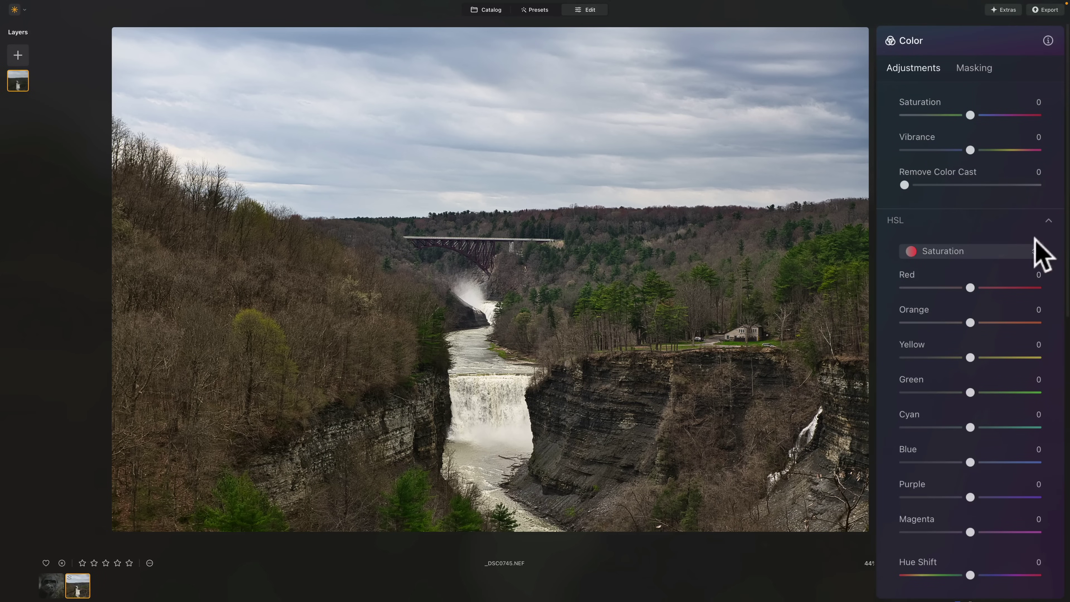
click(1034, 253)
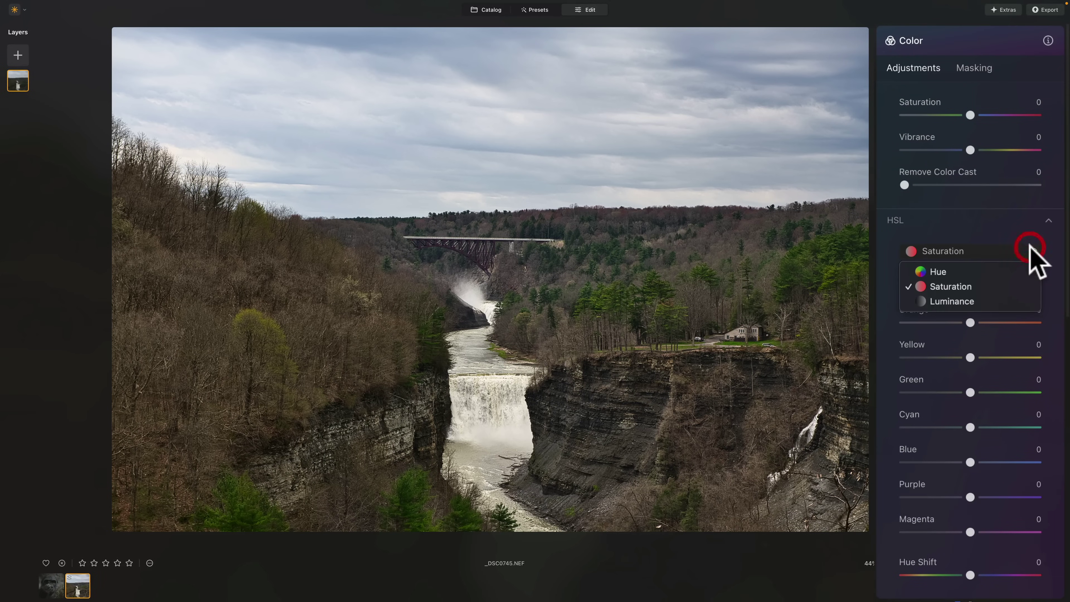
click(955, 295)
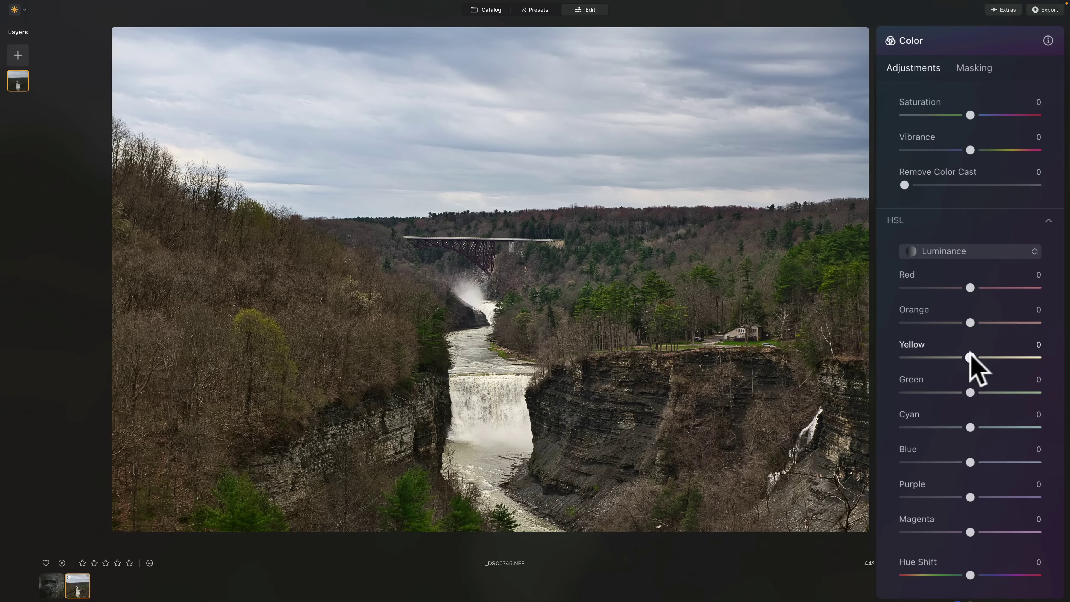
drag(969, 354, 1035, 357)
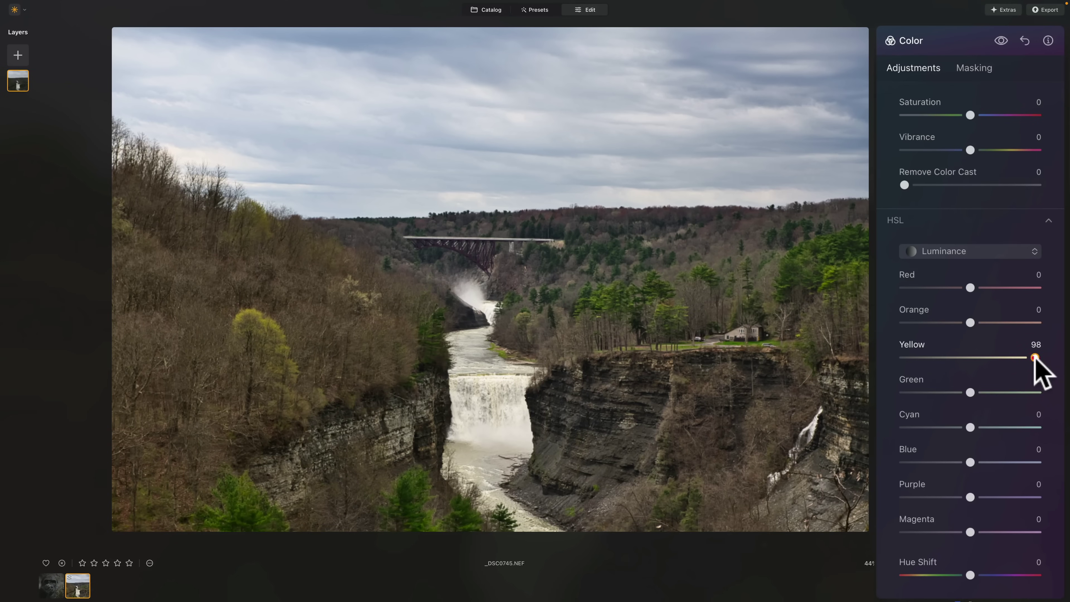
drag(970, 323, 1021, 323)
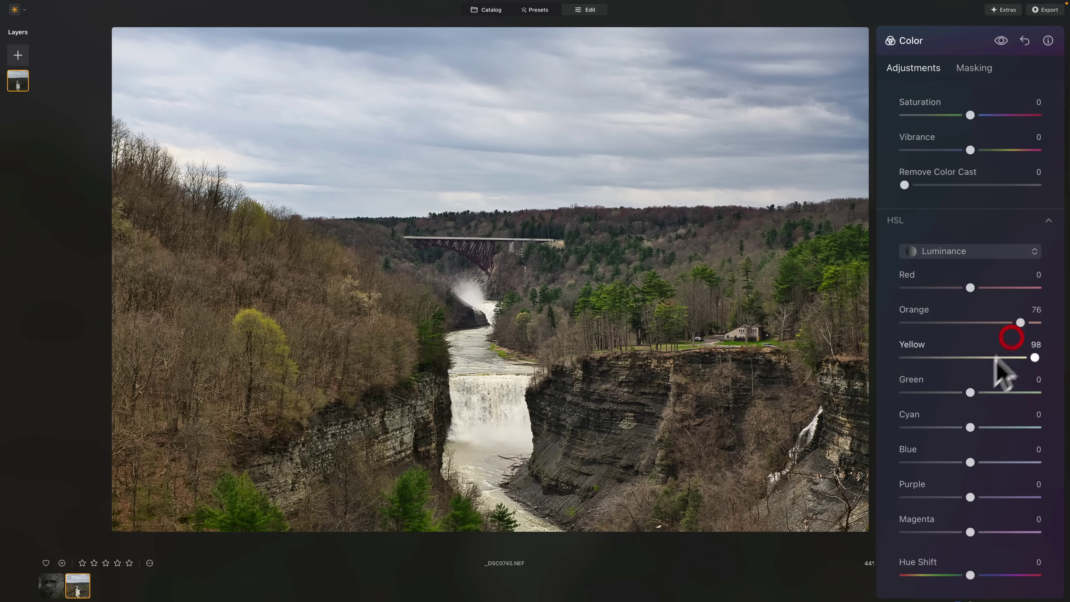
drag(970, 392, 936, 392)
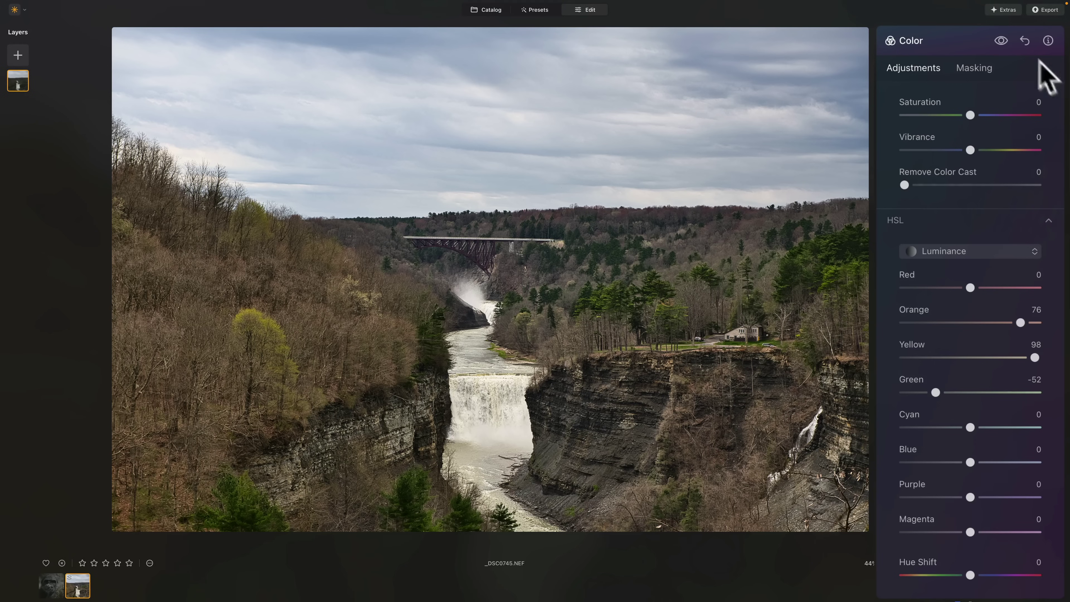
Compare the photo with and without the Color tool's adjustments, and set the HSL Blue luminance to -26.
click(1000, 41)
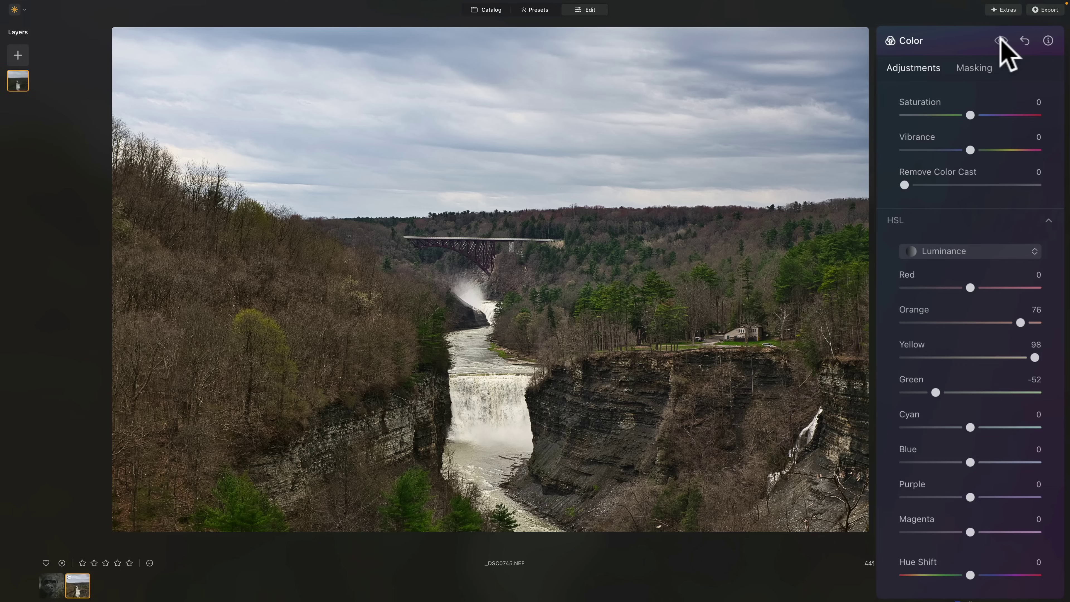
click(1001, 40)
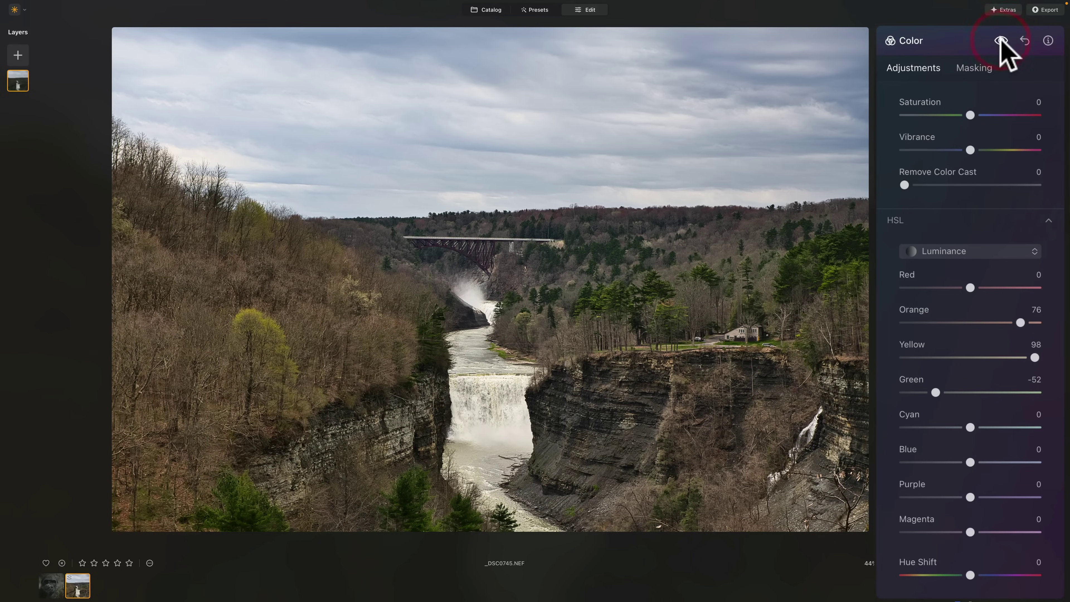
click(1001, 40)
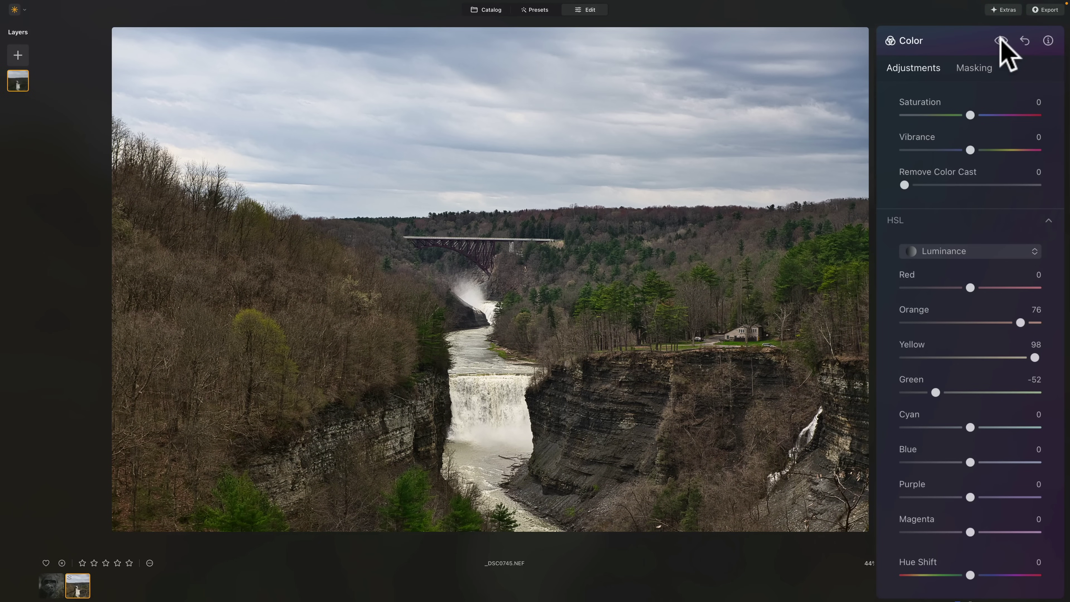
click(1001, 41)
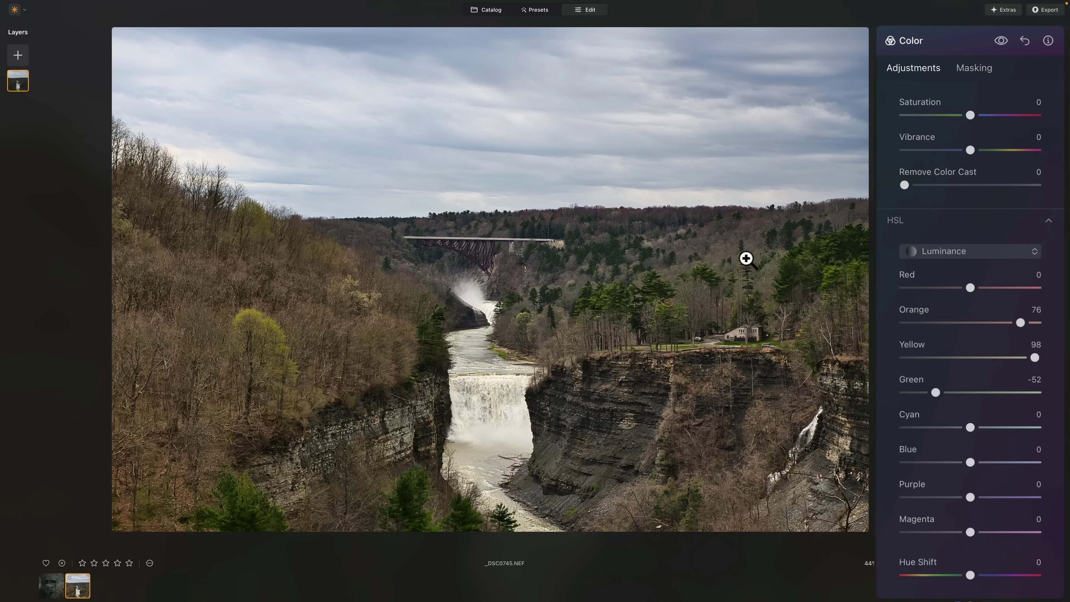
click(1000, 40)
click(1000, 40)
drag(970, 460, 953, 460)
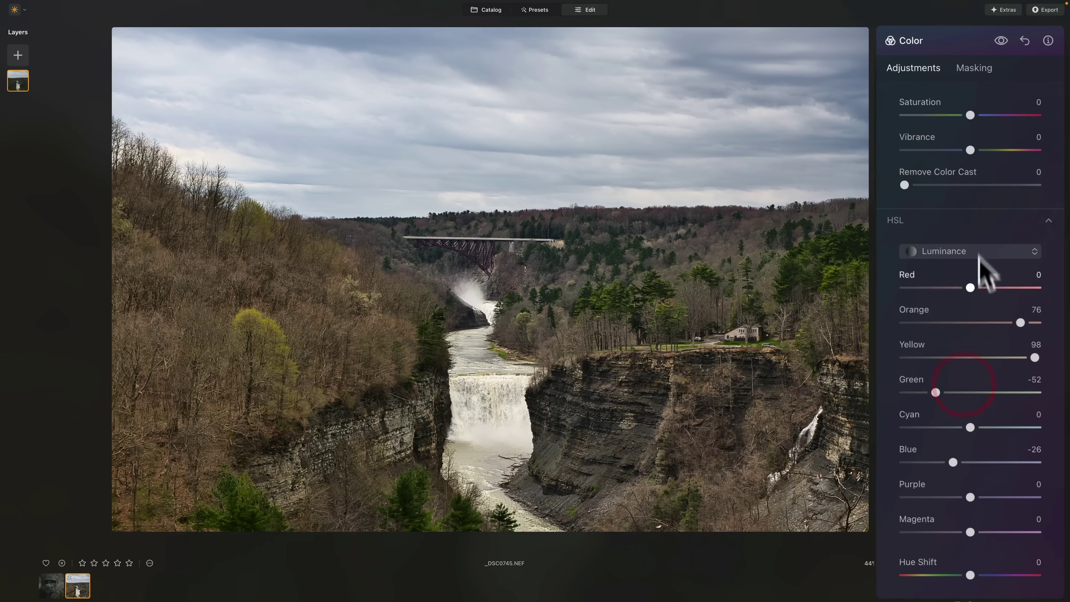
Set the HSL saturation to Orange 36, Yellow 13, Green 42 and Blue 29, and compare the photo with and without the Color adjustments.
click(989, 254)
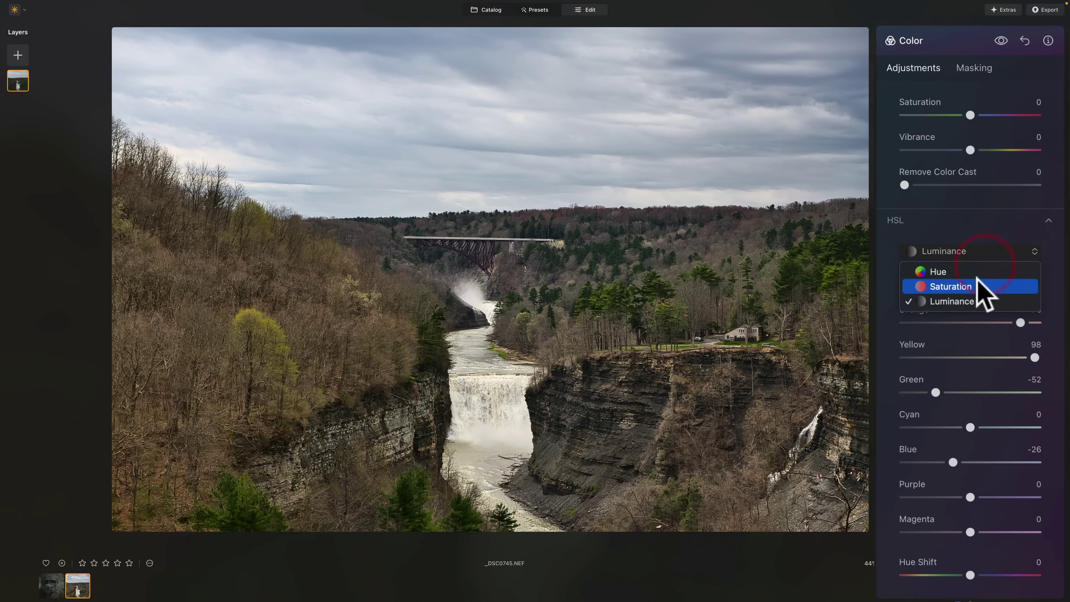
click(978, 290)
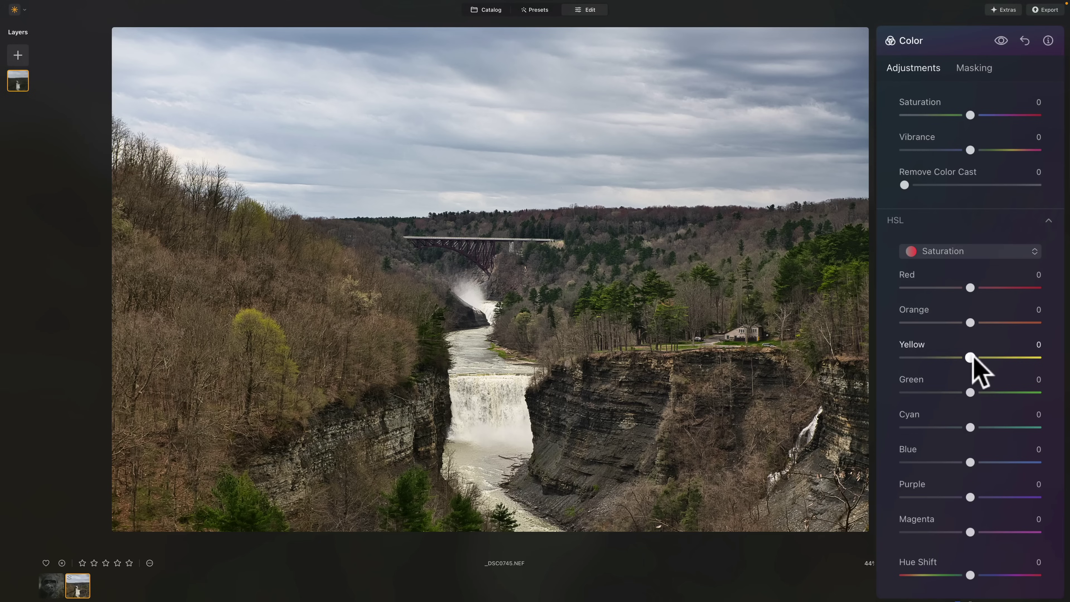
drag(970, 387, 979, 392)
drag(971, 323, 994, 322)
drag(968, 358, 978, 358)
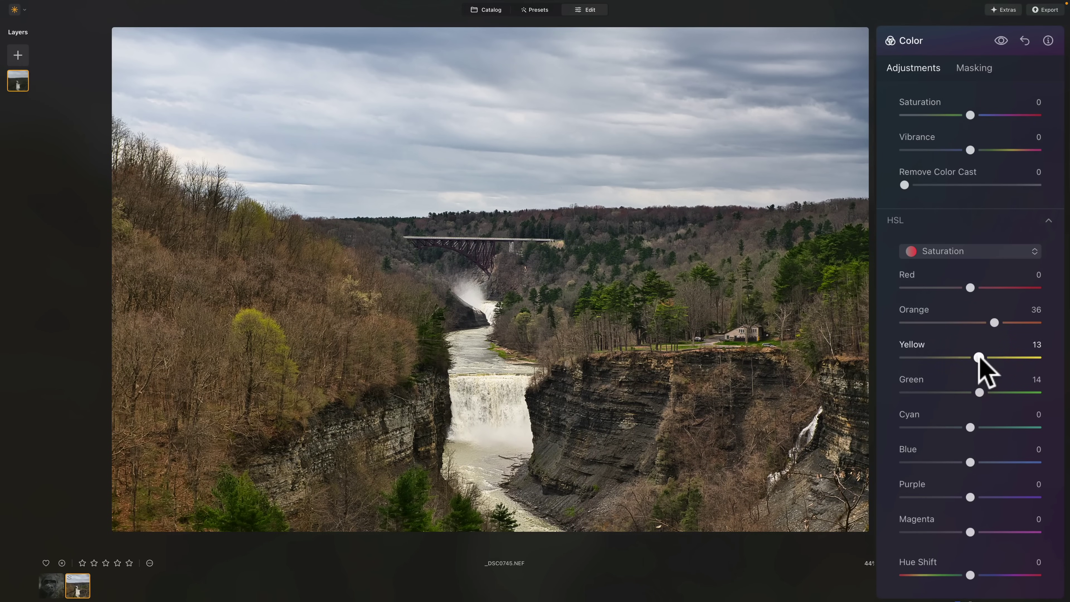
drag(971, 463, 989, 463)
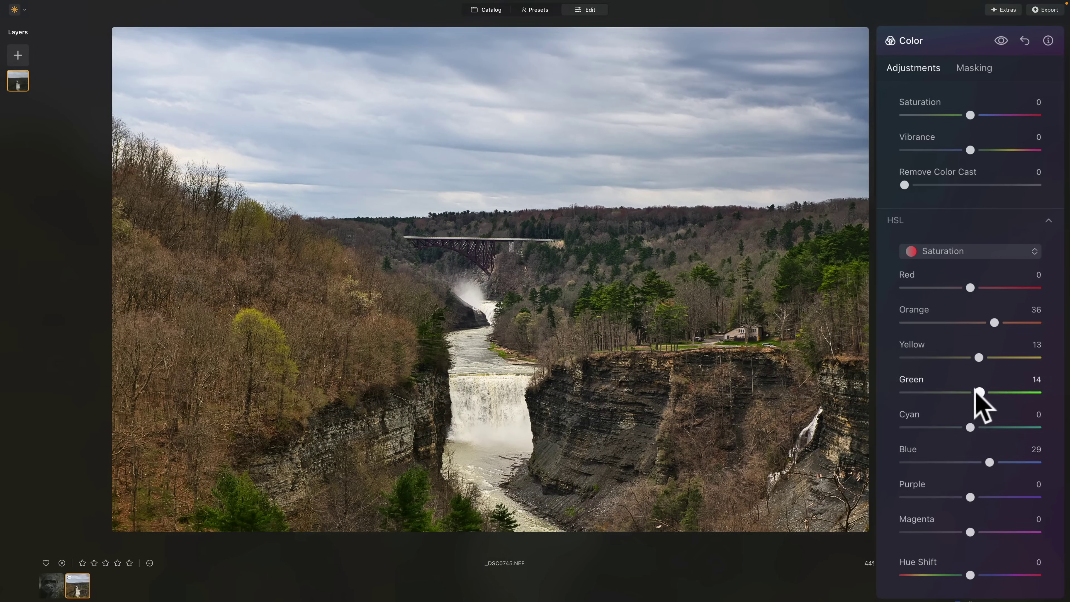
mouse_move(978, 397)
mouse_down()
mouse_move(995, 393)
mouse_move(988, 384)
mouse_move(991, 394)
mouse_up()
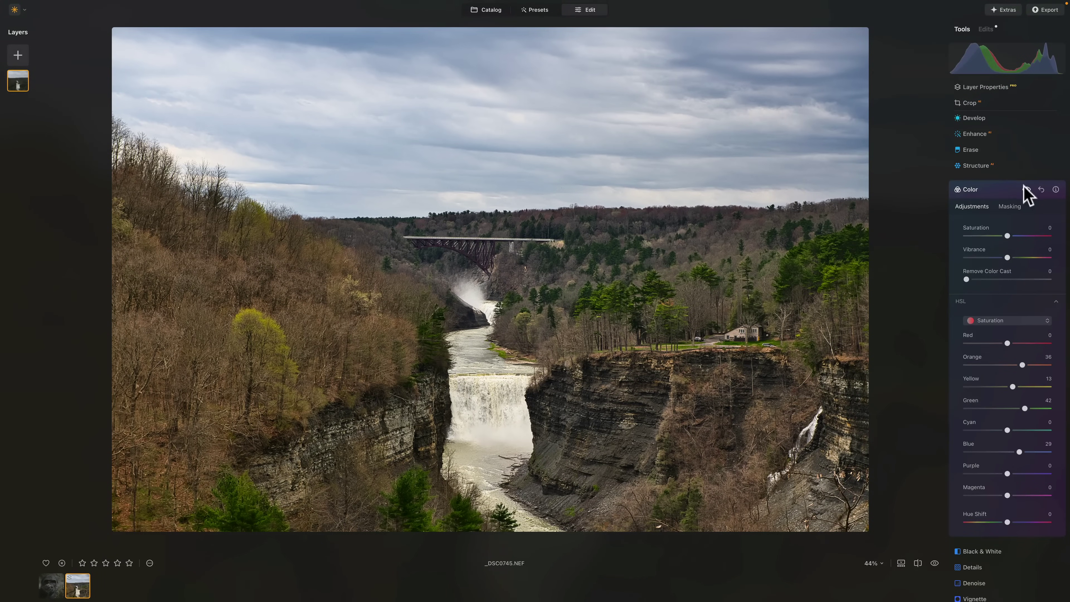
click(1026, 190)
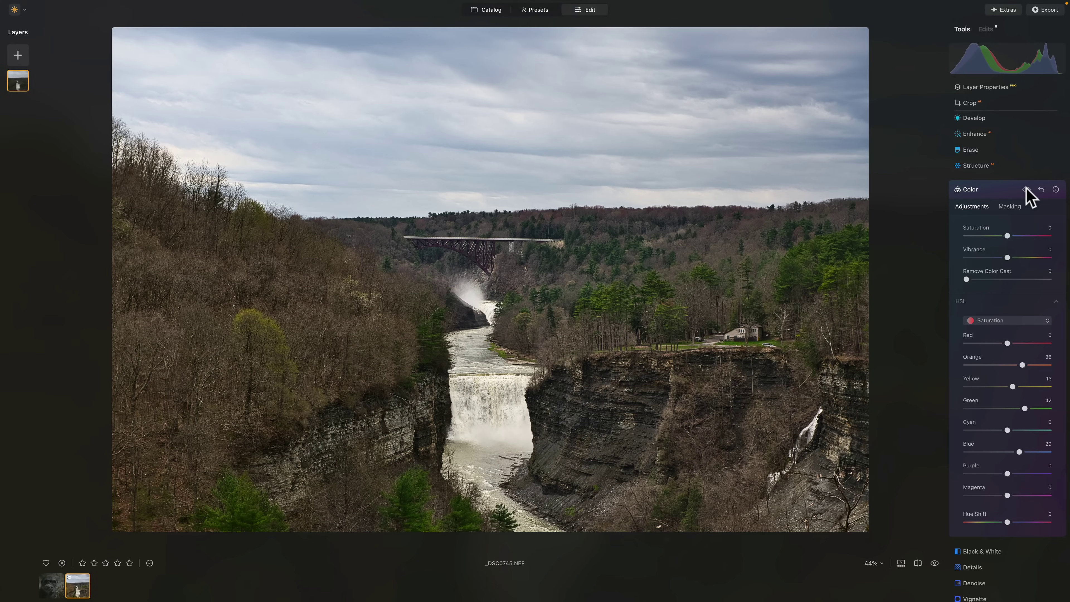
click(1026, 189)
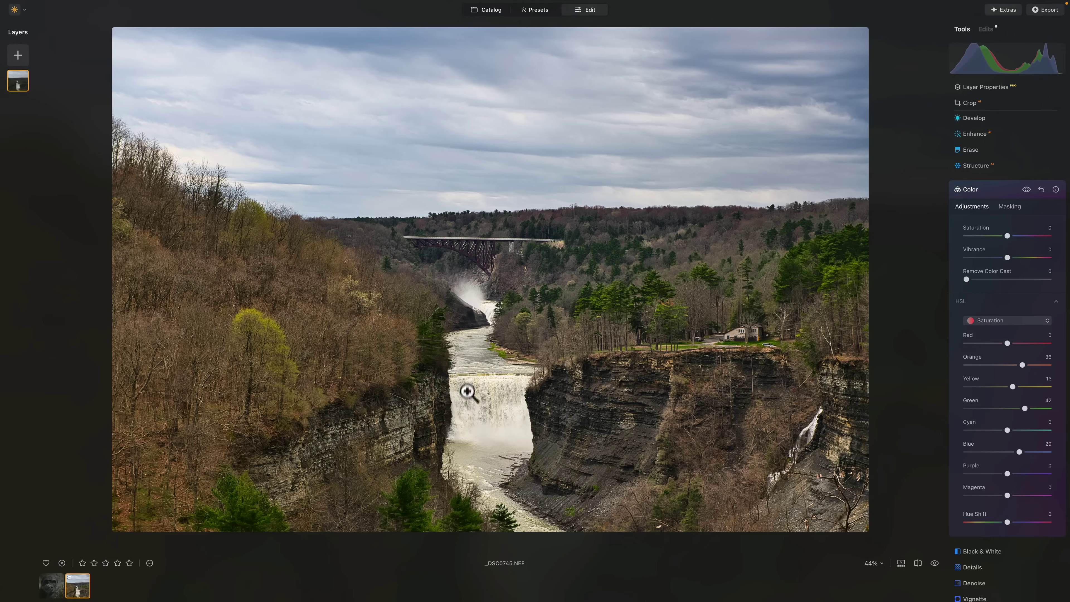
click(992, 188)
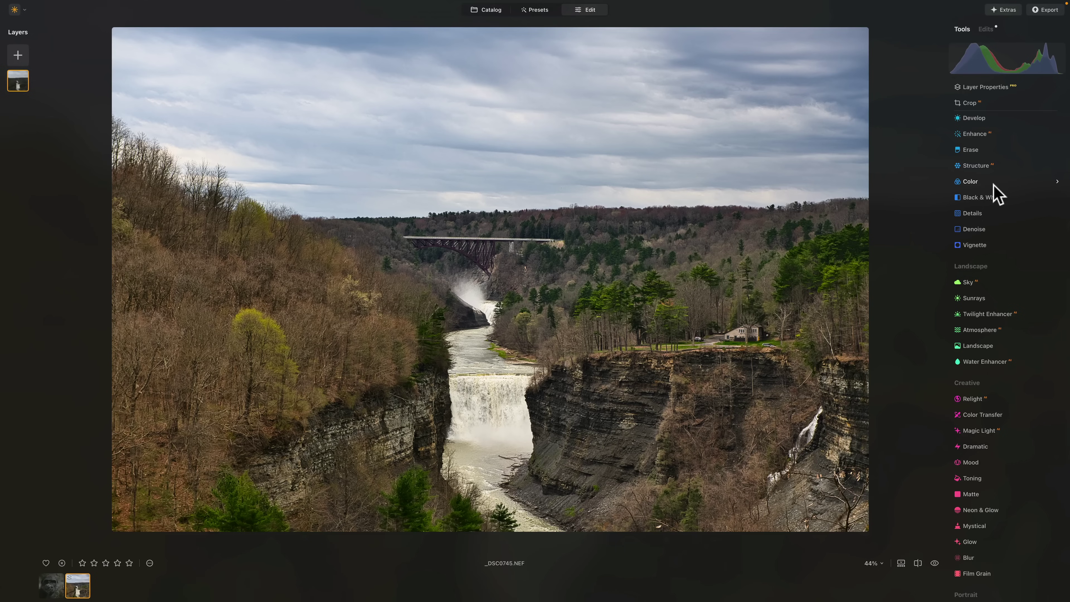
Apply Water Enhancer with Amount 64 and Blue 74, and compare the water with and without the effect.
click(995, 361)
drag(903, 368, 989, 369)
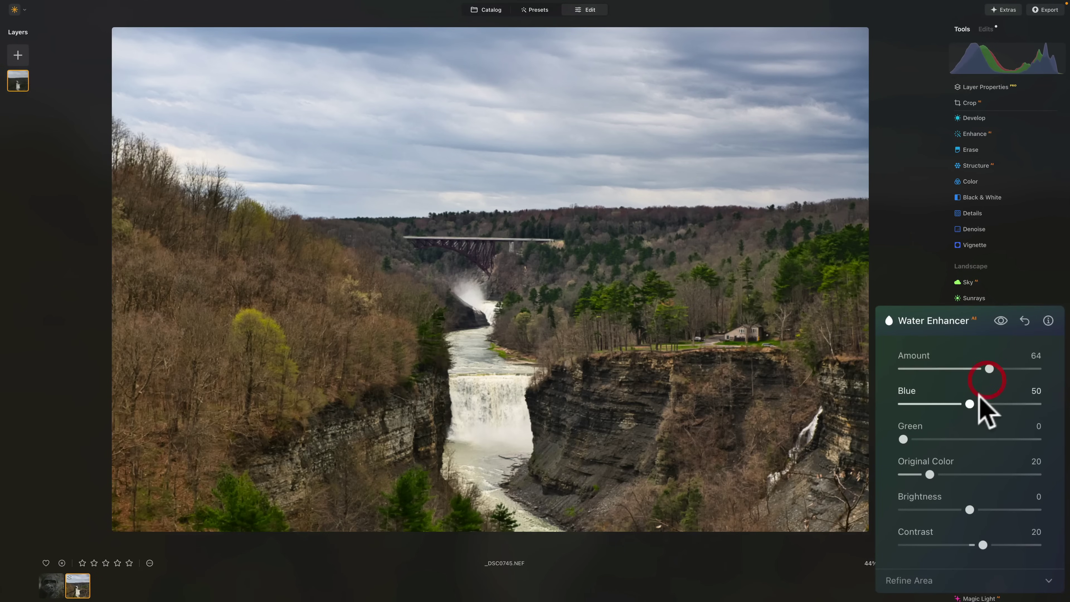
drag(969, 404, 1006, 419)
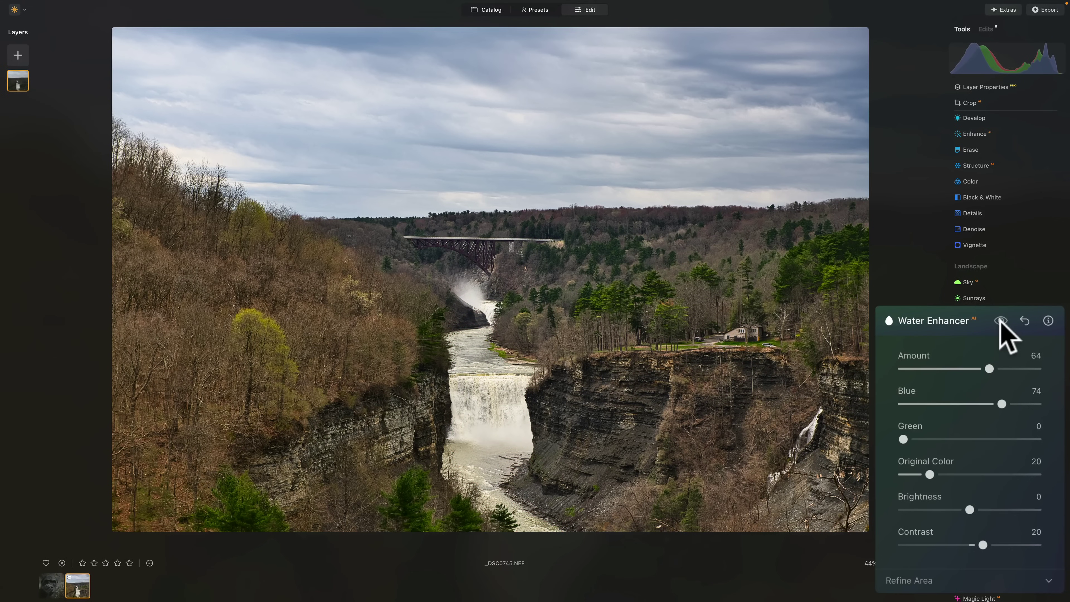
click(1026, 369)
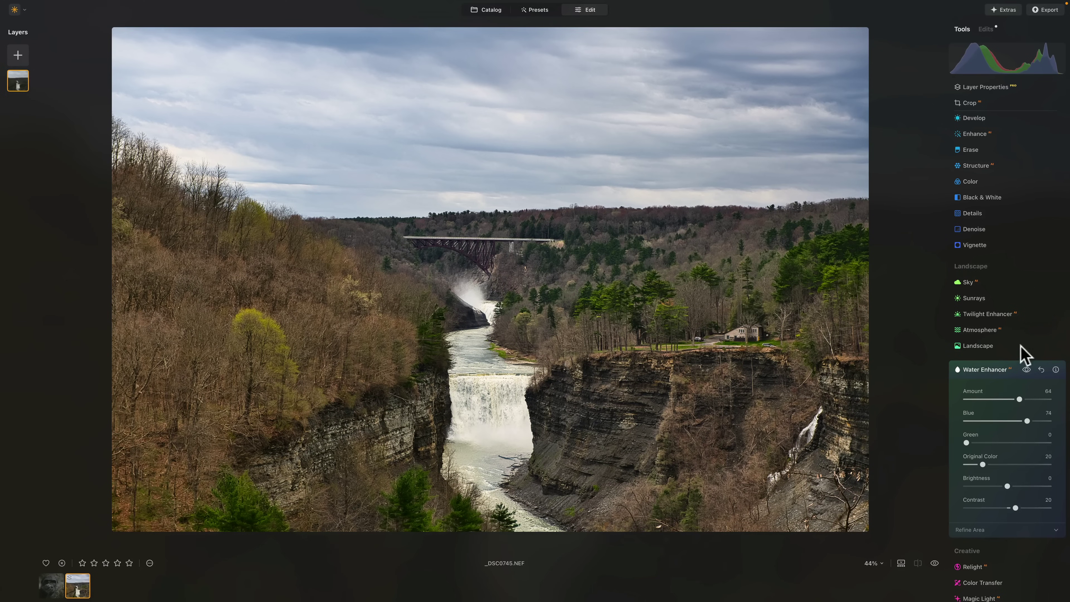
click(1001, 370)
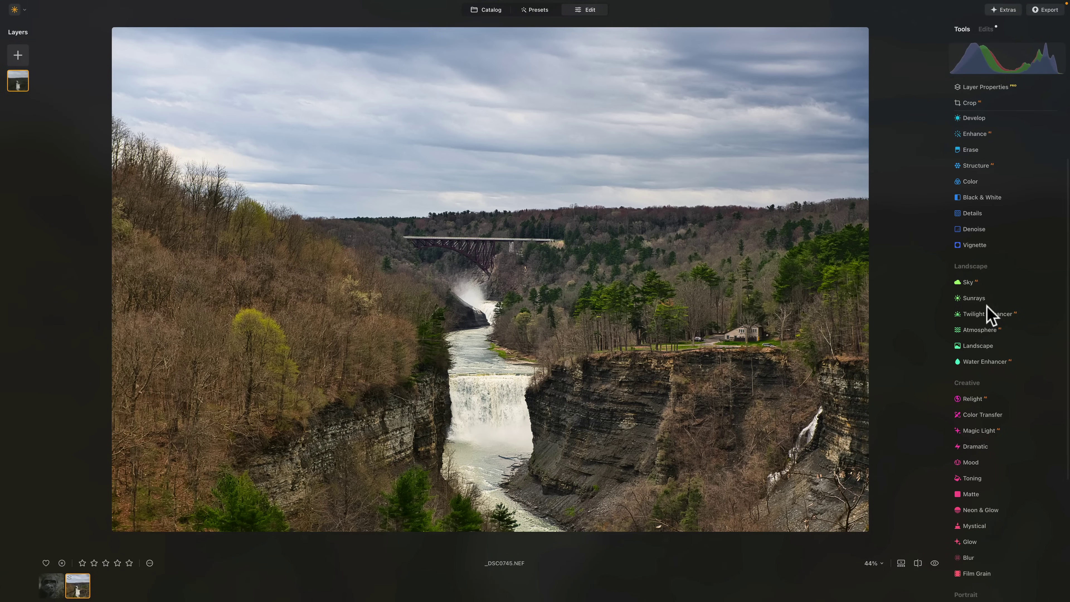
Limit the Structure tool to the sky with an AI mask.
click(975, 165)
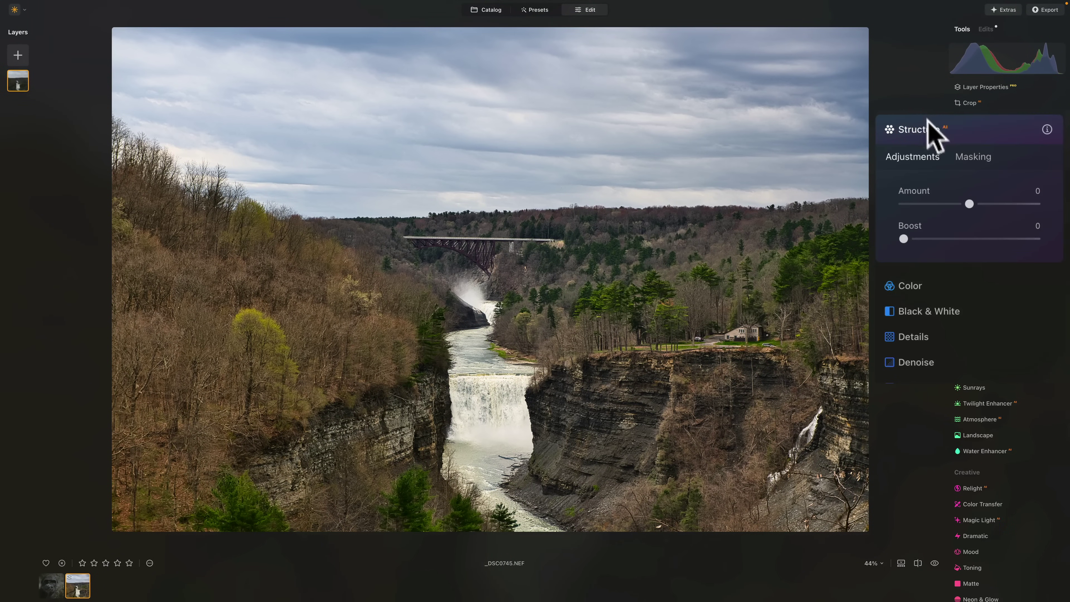
click(963, 156)
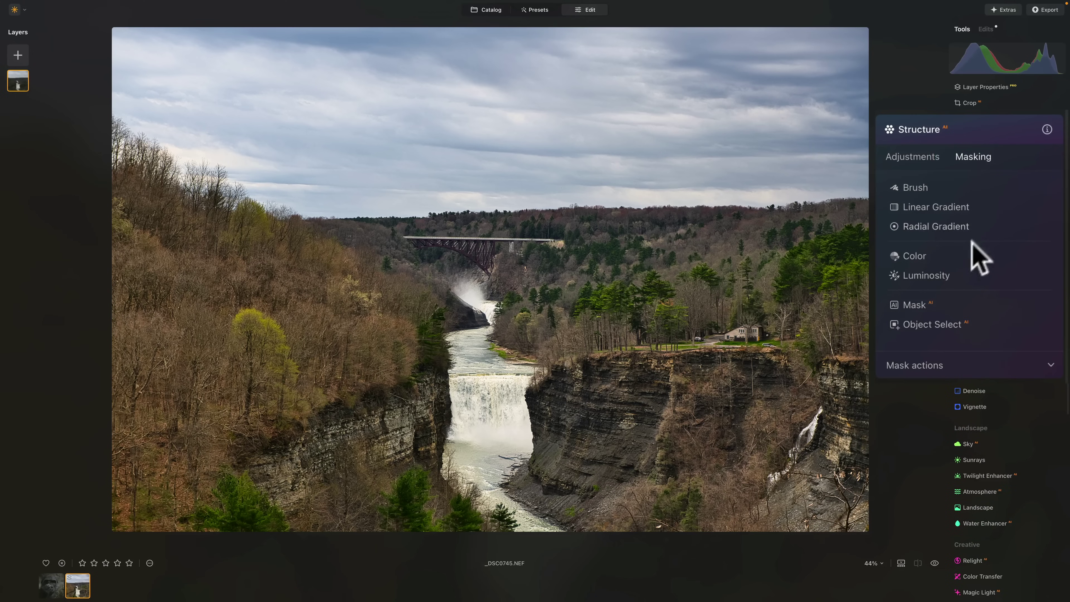
click(912, 306)
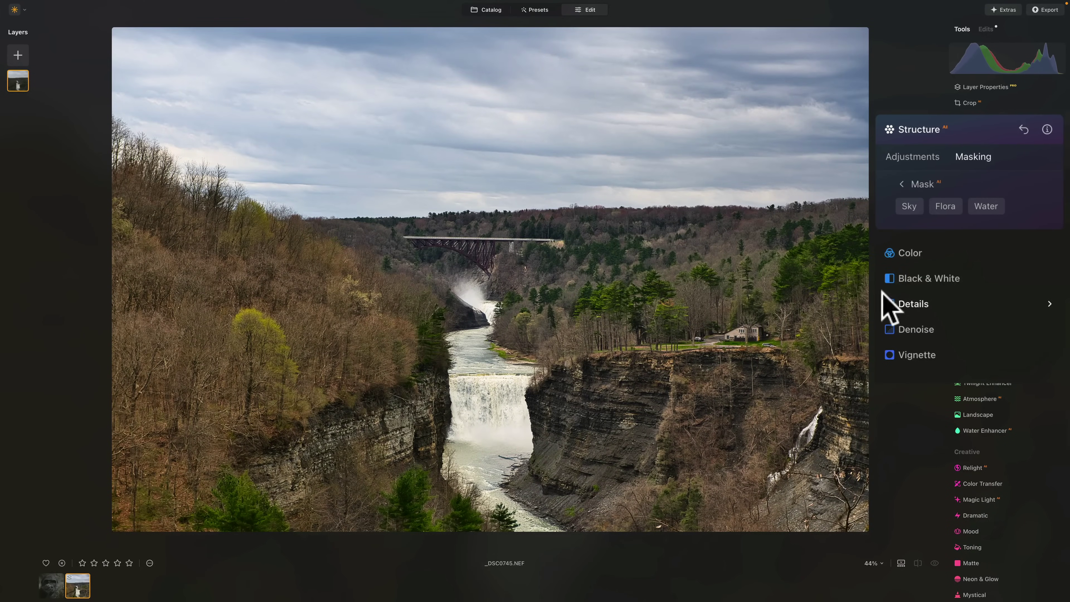
click(904, 203)
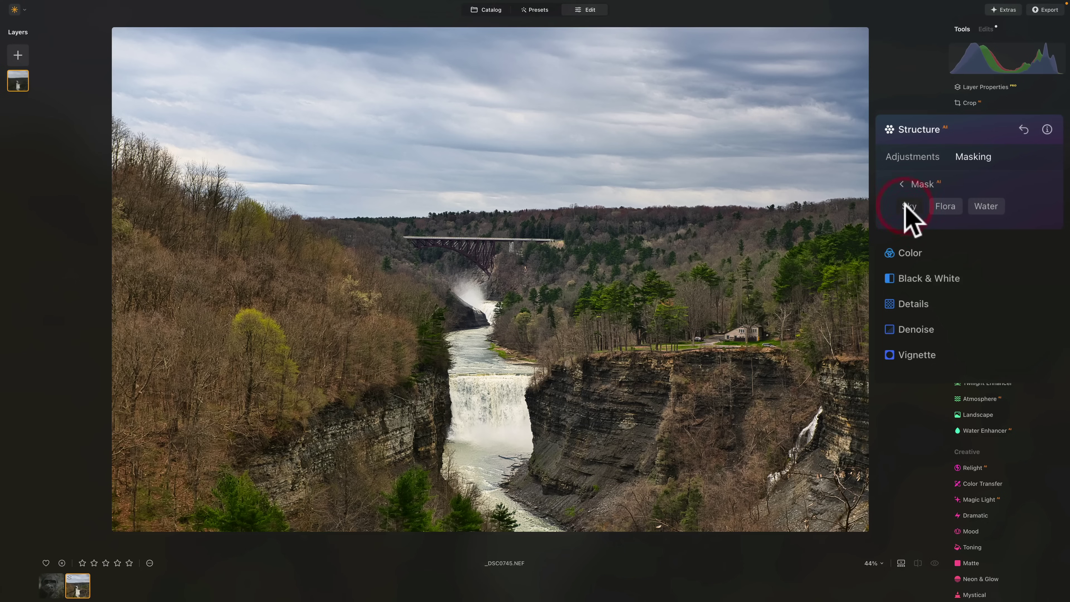
Set the masked Structure adjustment to Amount 93 and Boost 21.
click(920, 156)
scroll(923, 160, down, 1)
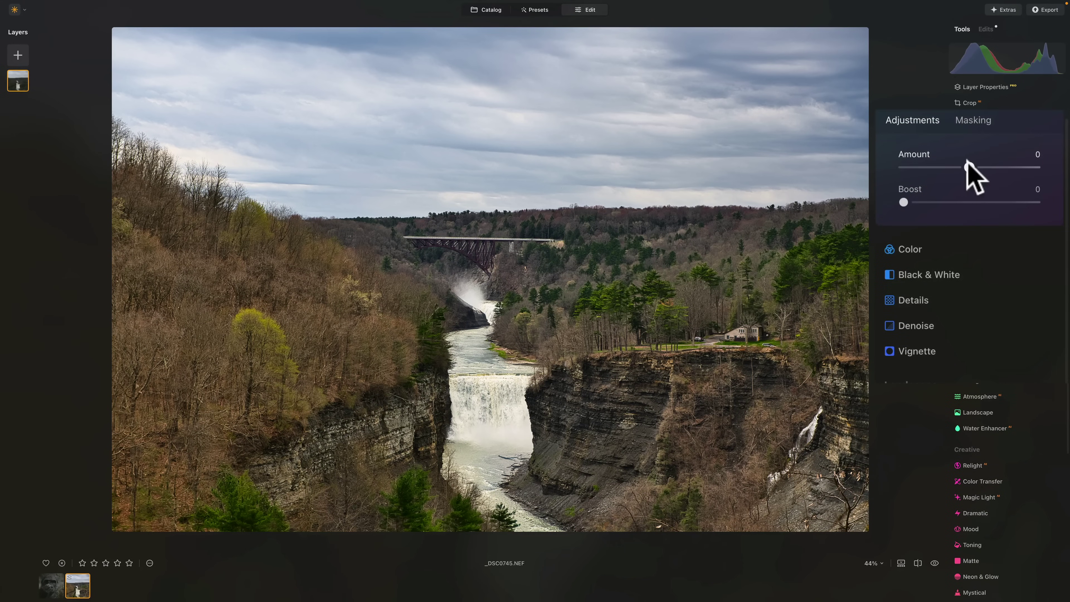
drag(967, 167, 1035, 168)
drag(904, 203, 936, 203)
mouse_move(1034, 167)
mouse_down()
mouse_move(998, 168)
mouse_move(1030, 167)
mouse_up()
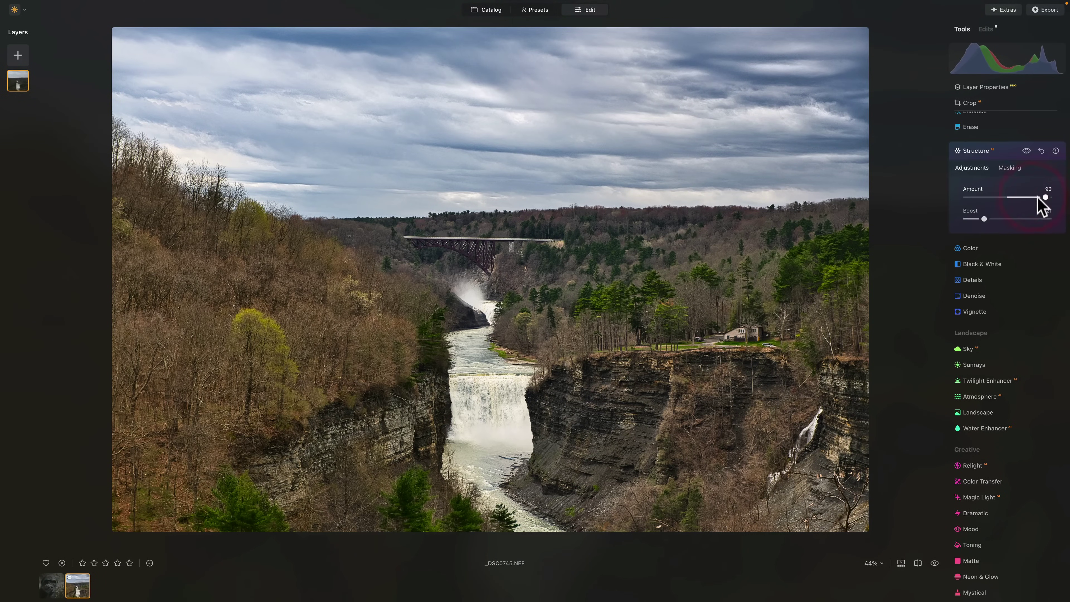
click(1004, 151)
scroll(1005, 158, up, 3)
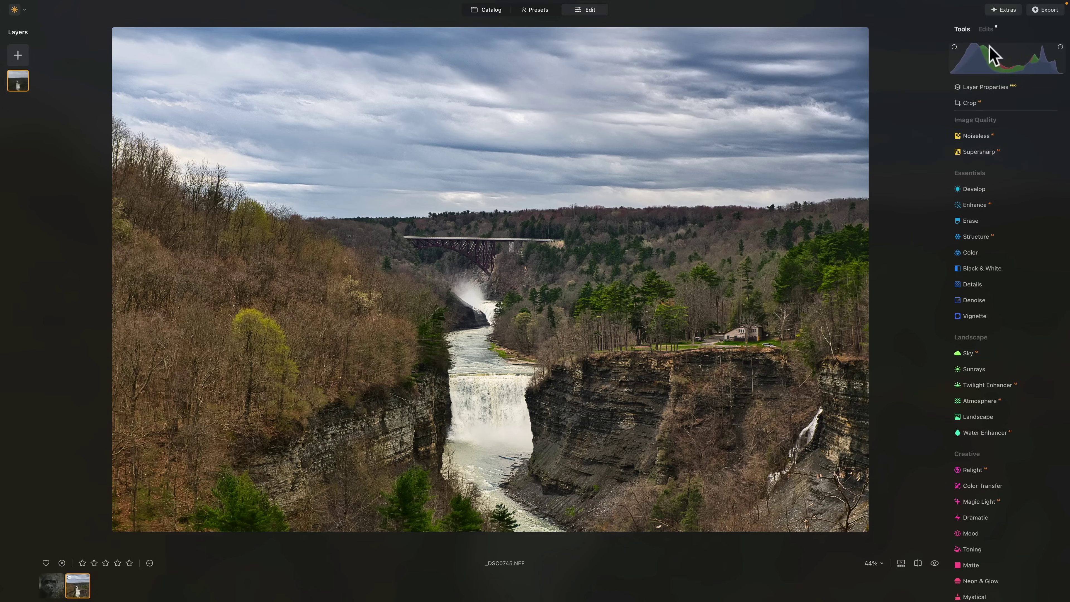
click(990, 190)
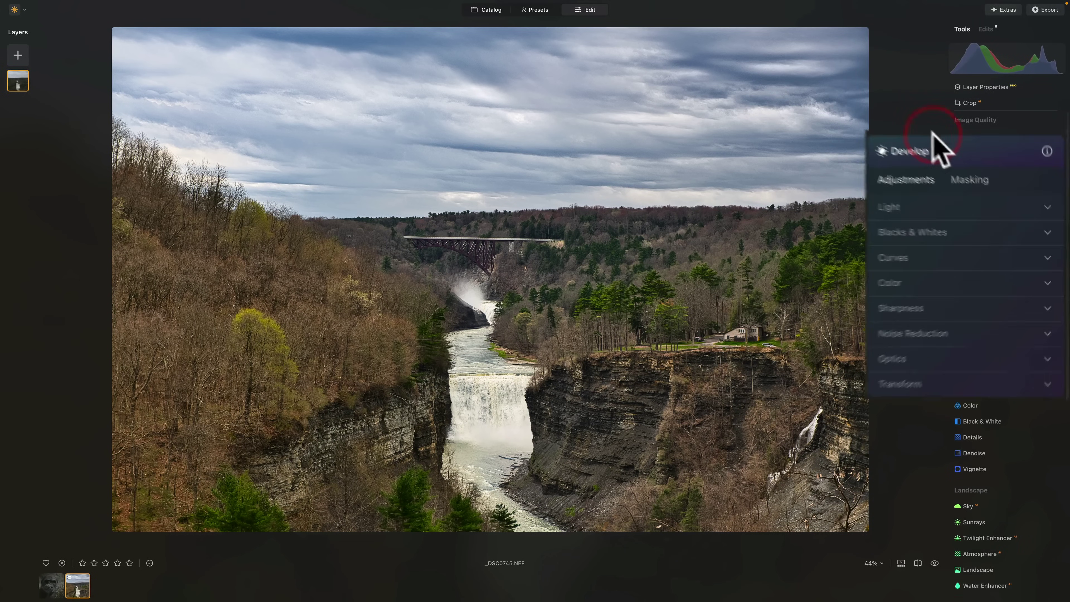
click(1043, 194)
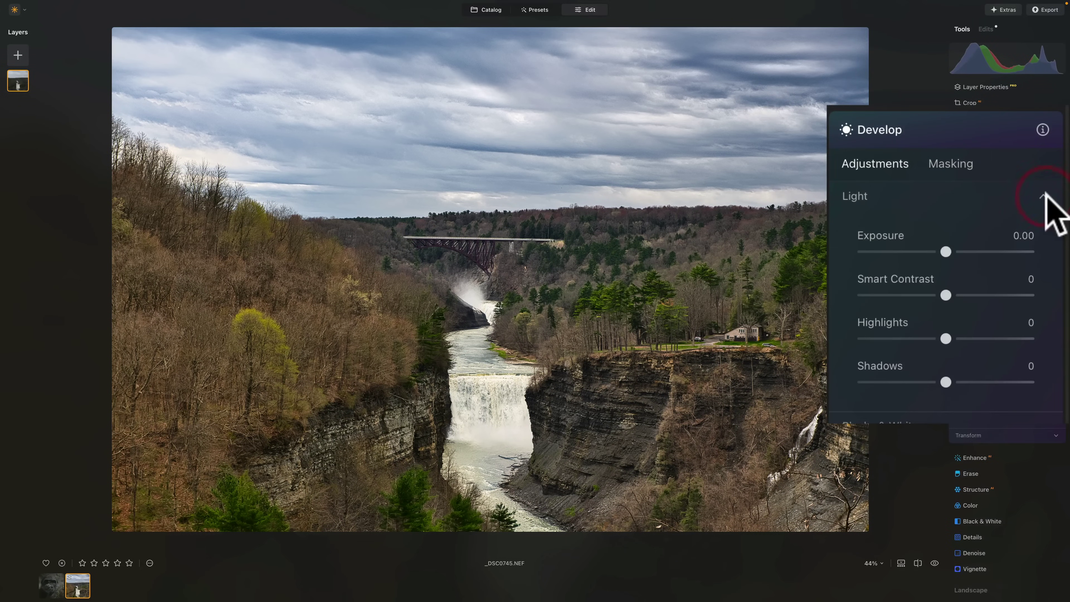
click(1045, 196)
click(1044, 222)
click(999, 198)
Reopen the existing RAW Develop edit and set its color Saturation to 7.
click(986, 29)
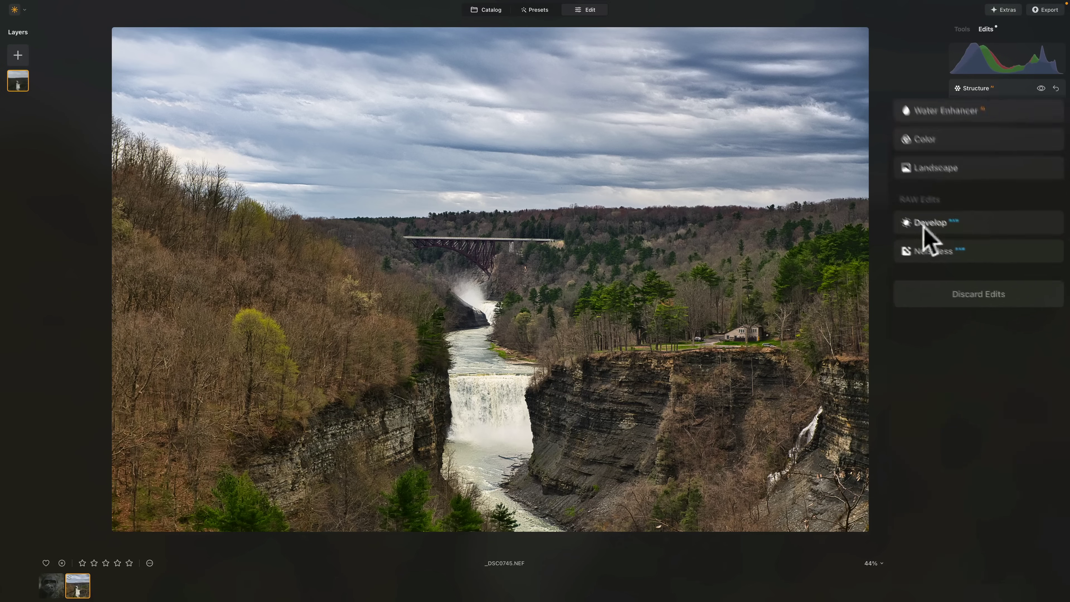
click(966, 210)
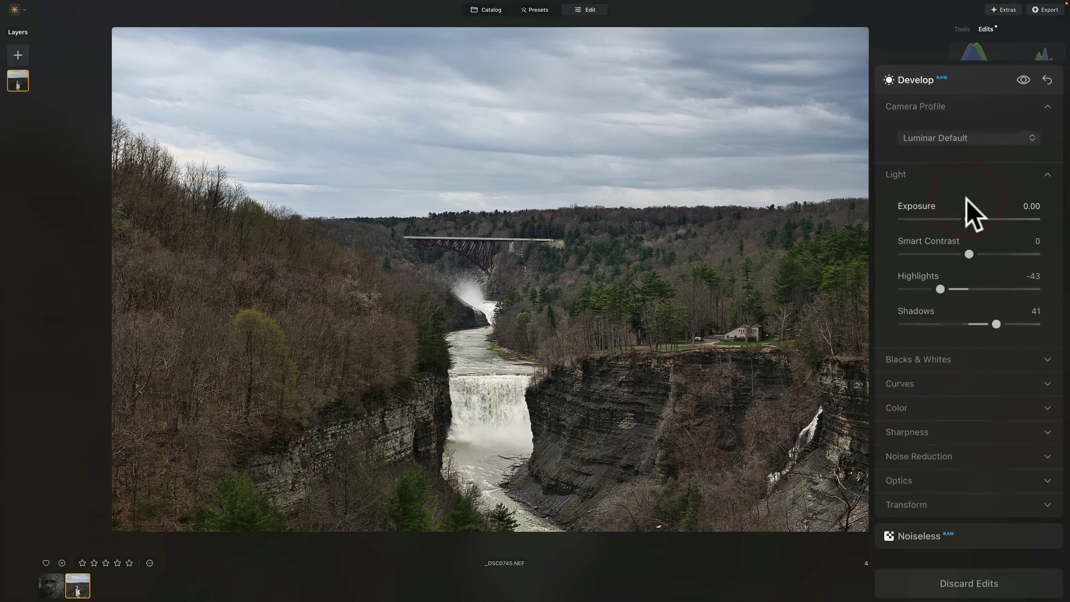
click(990, 408)
click(969, 545)
drag(968, 545, 974, 546)
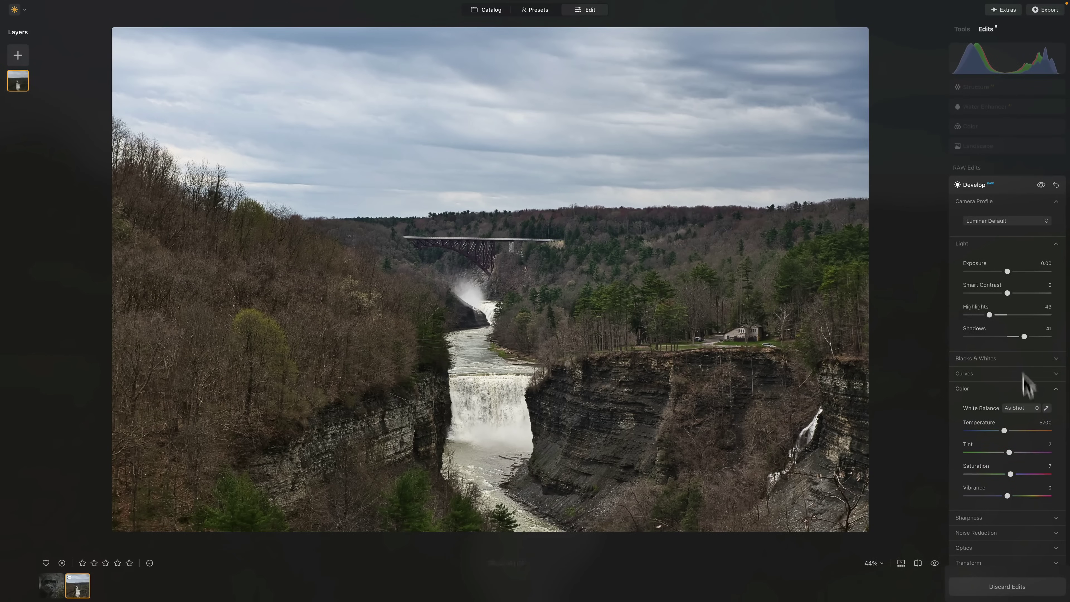
click(1010, 186)
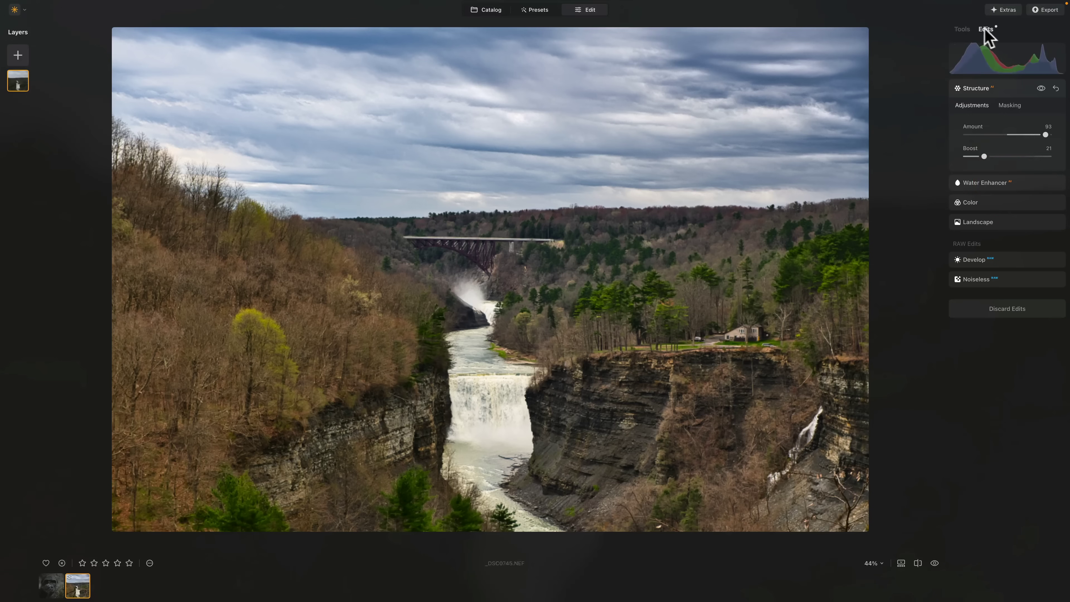
Add a vignette with Amount -59 and Inner Light 35.
click(962, 29)
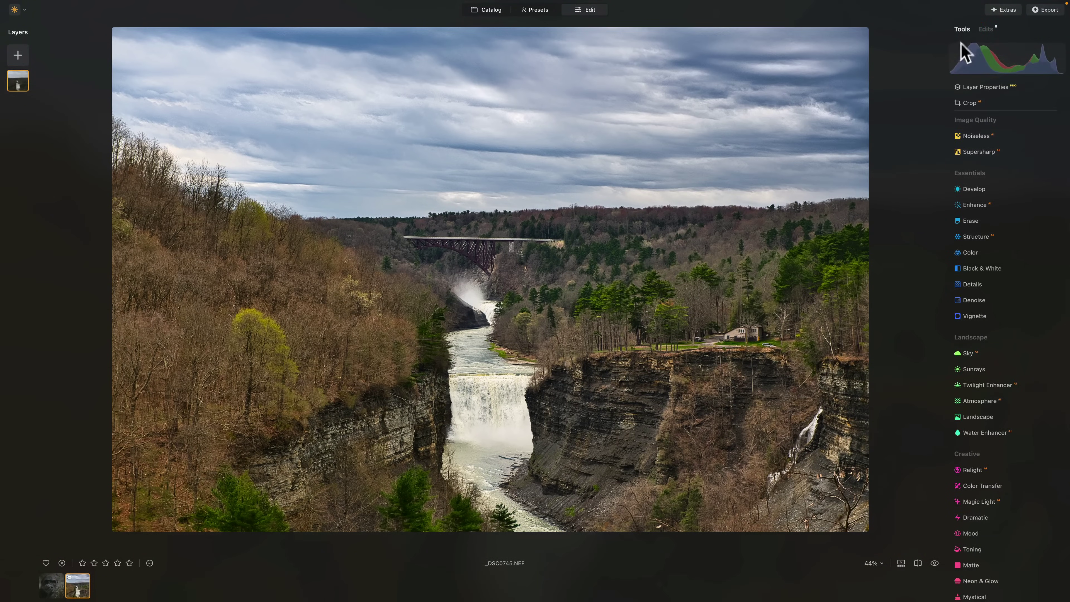
click(976, 320)
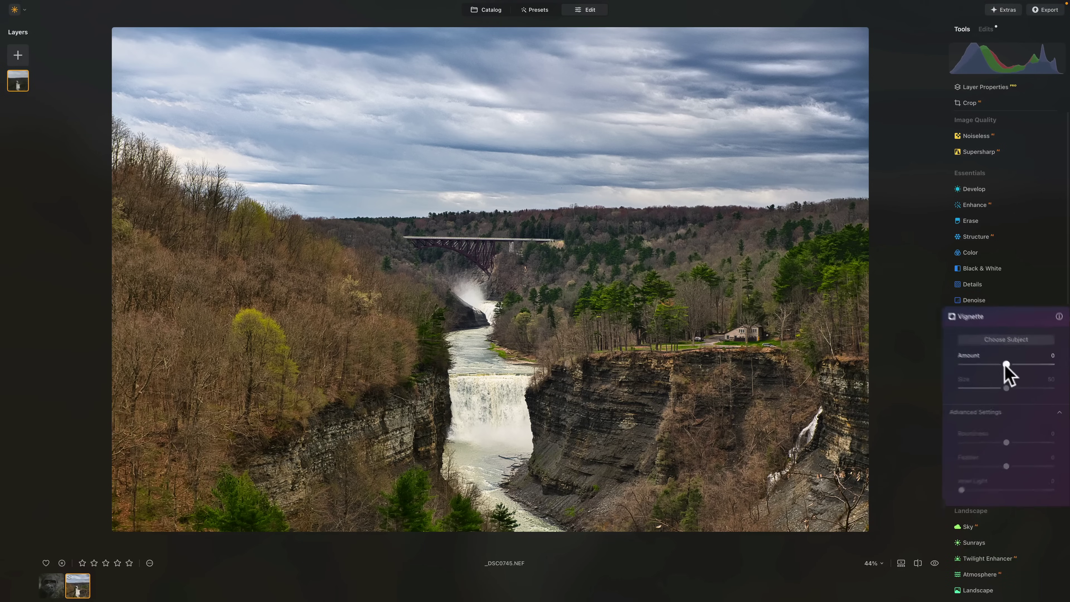
drag(974, 343, 932, 343)
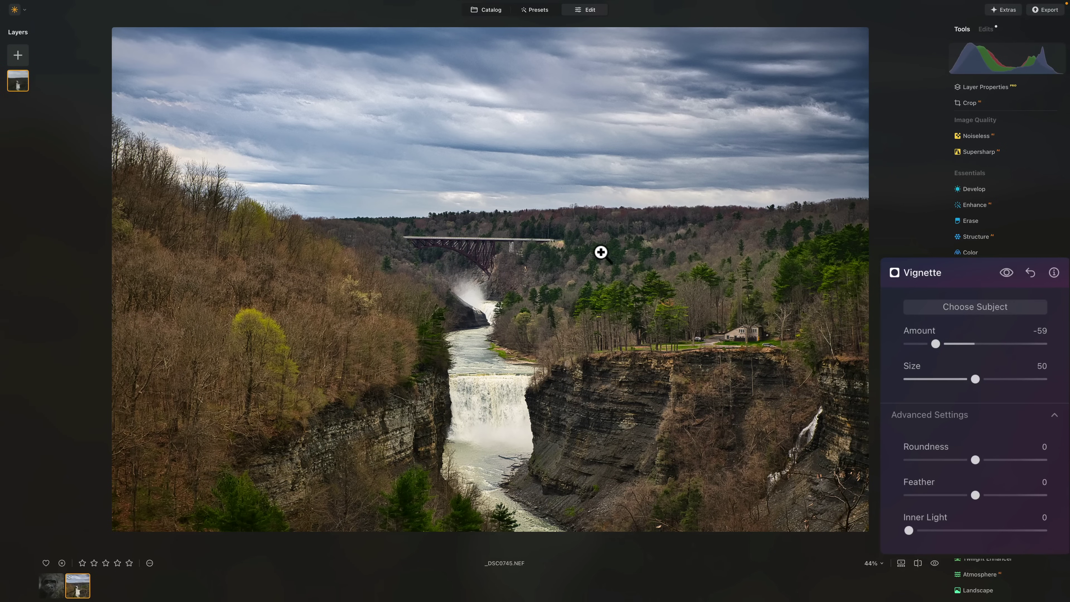
drag(909, 530, 955, 530)
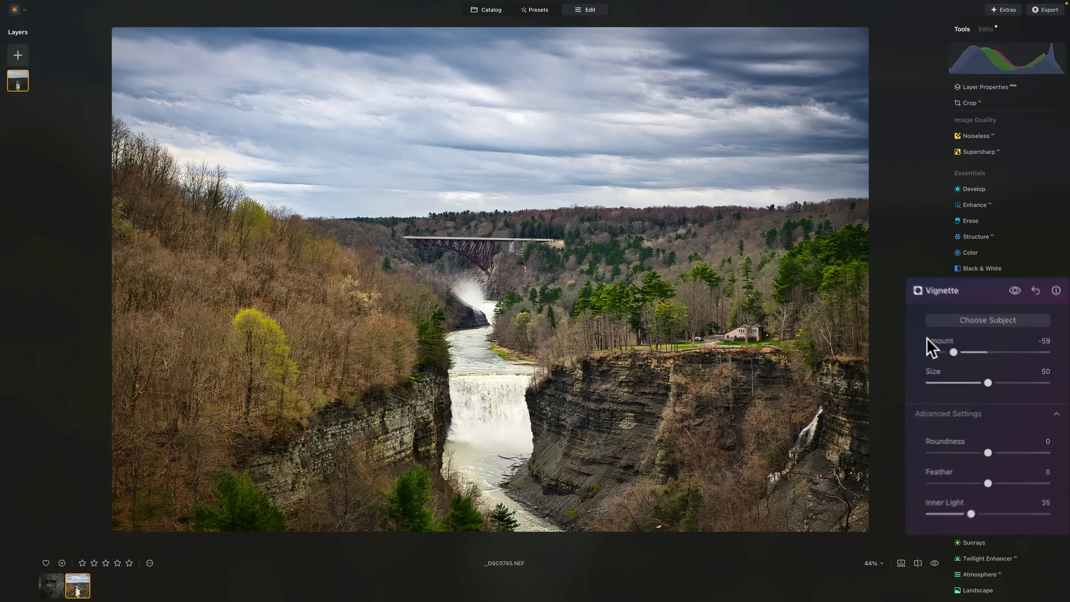
click(1004, 323)
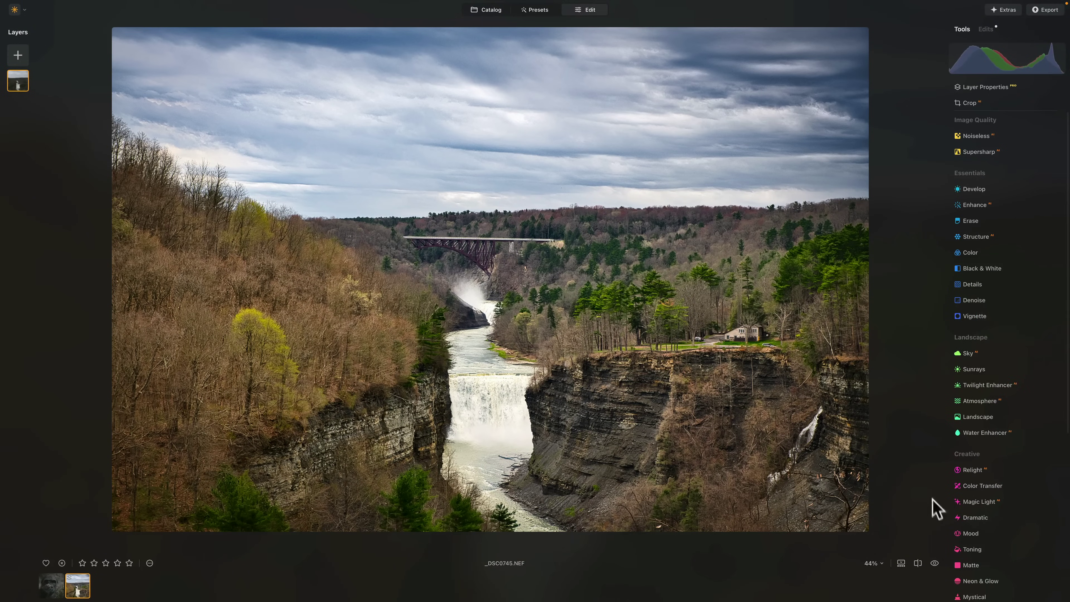
Compare the edited waterfall photo with its unedited original.
click(935, 563)
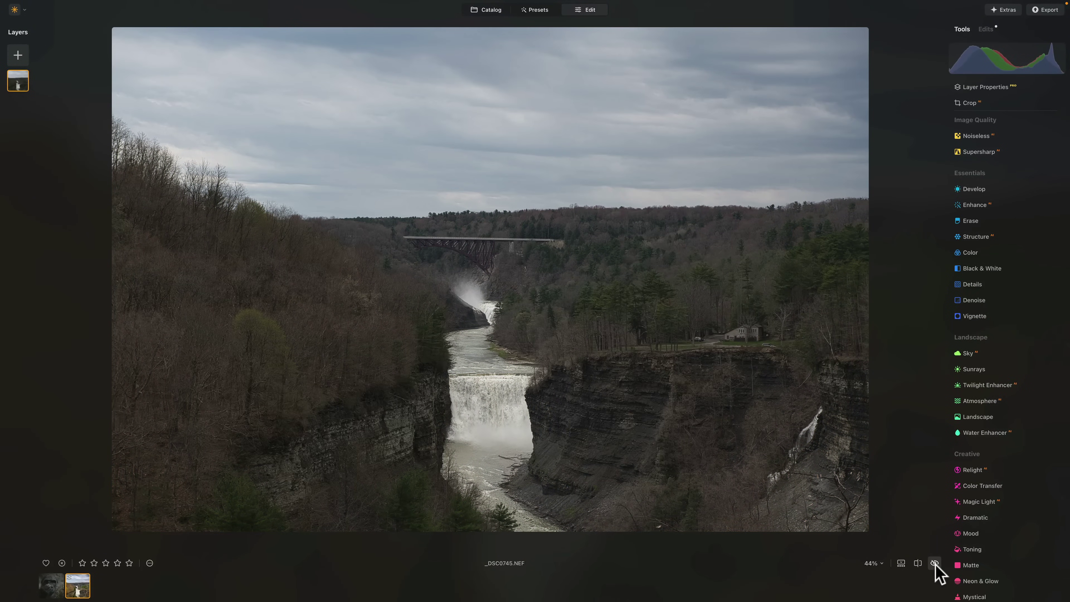
click(935, 563)
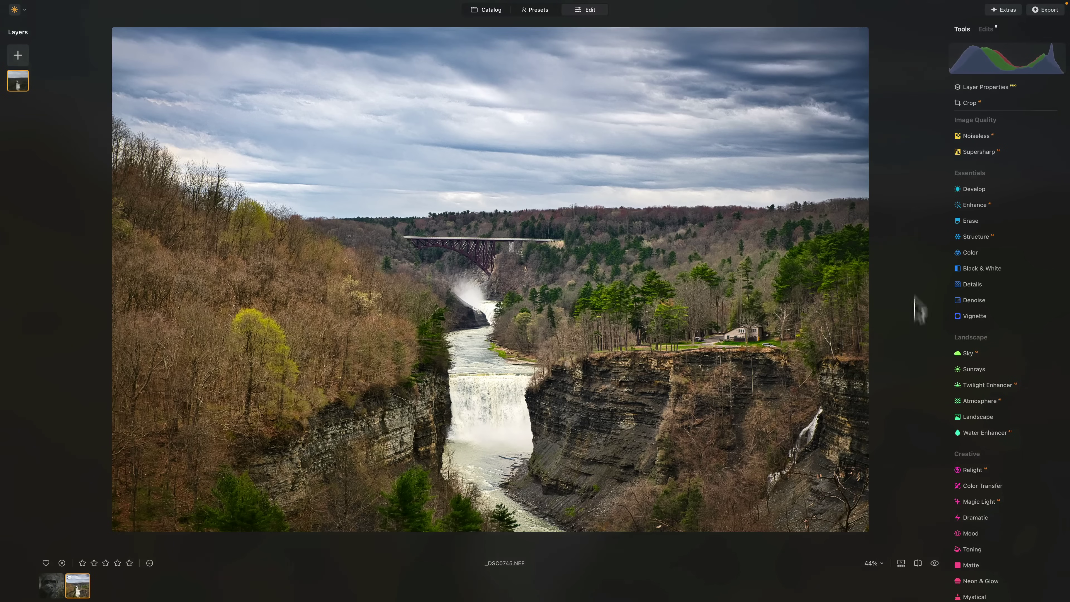
Enable Auto Distortion Corrections, Auto Fix Chromatic Aberrations and Auto Defringe in the waterfall photo's existing RAW Develop edit.
click(986, 29)
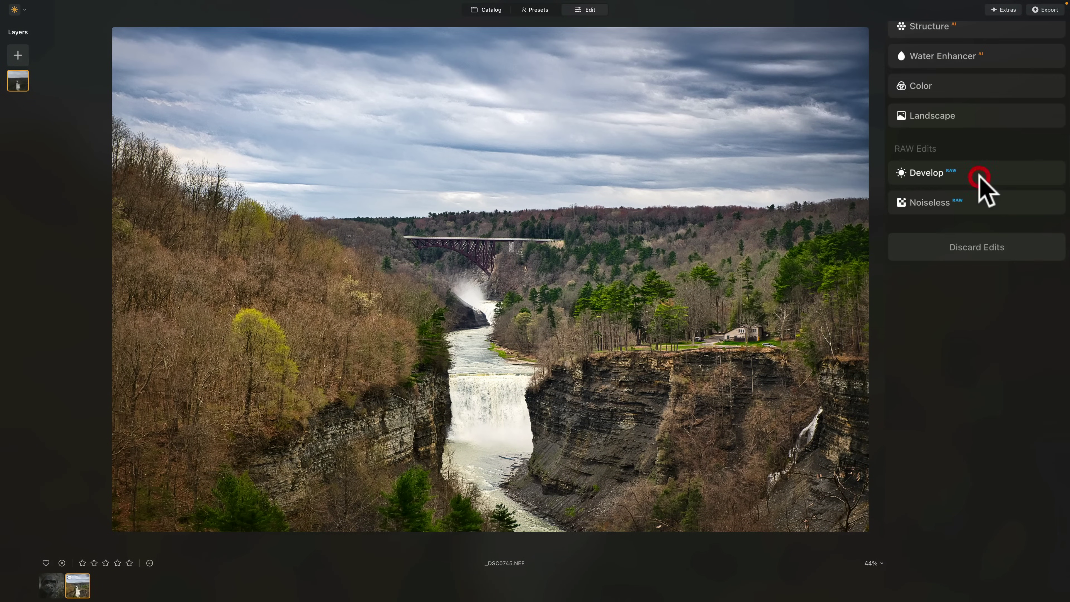
click(979, 177)
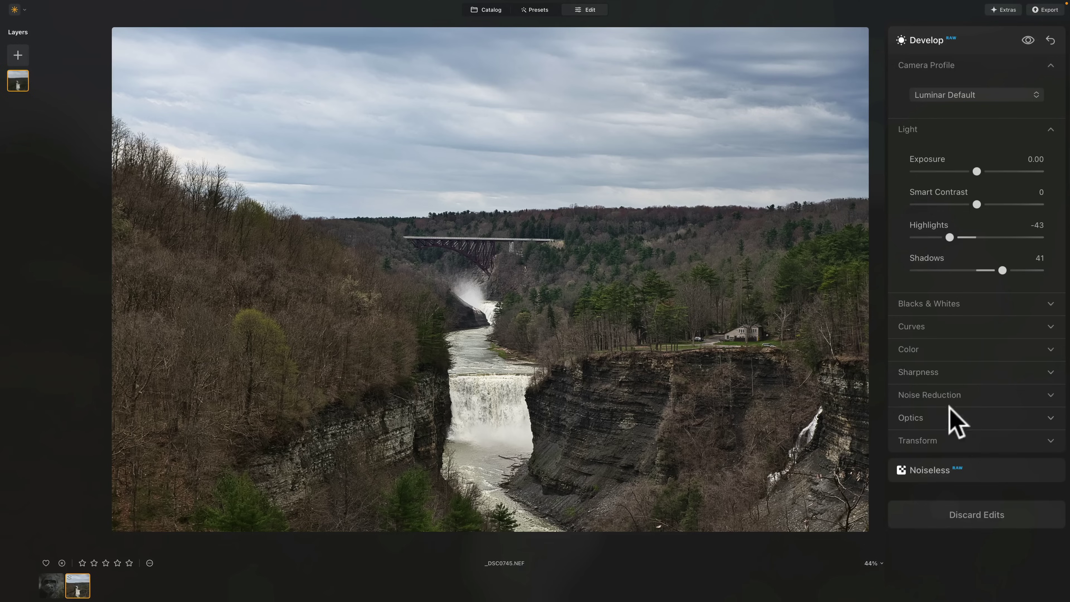
click(942, 422)
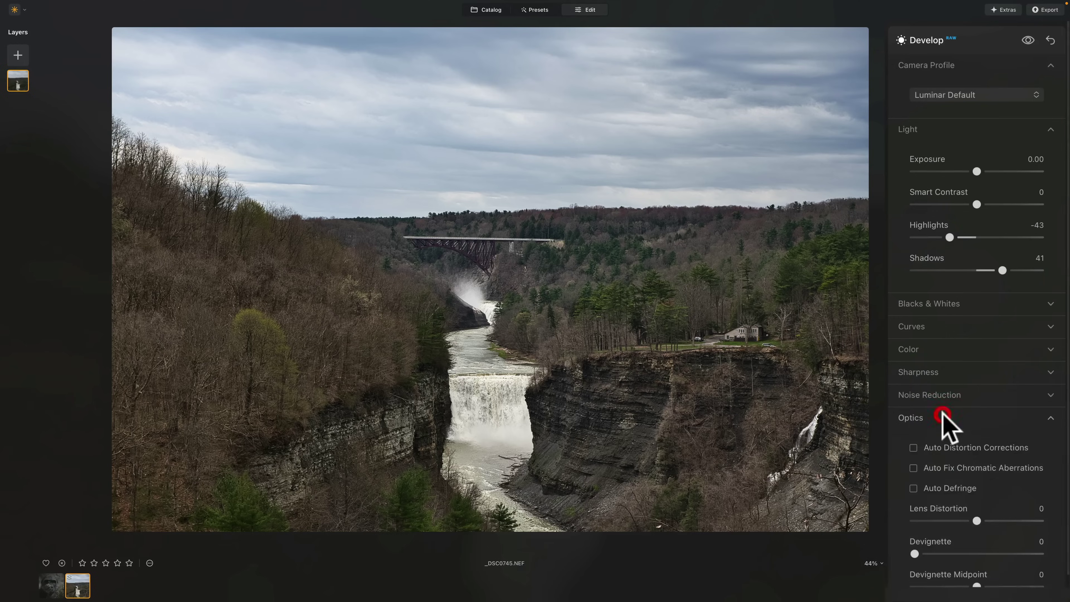
click(912, 447)
click(913, 468)
click(913, 488)
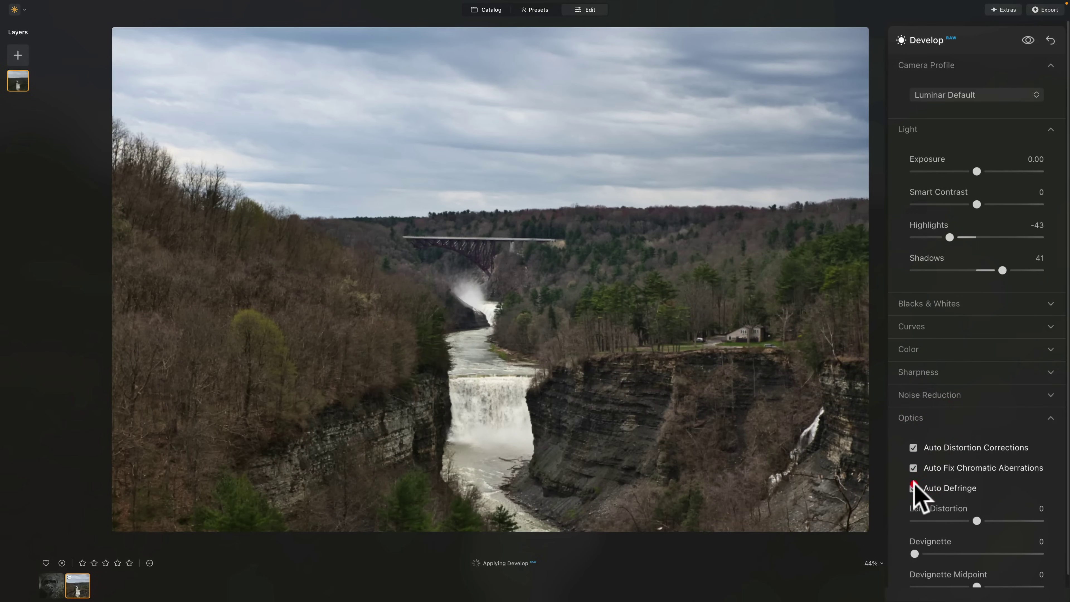
click(989, 453)
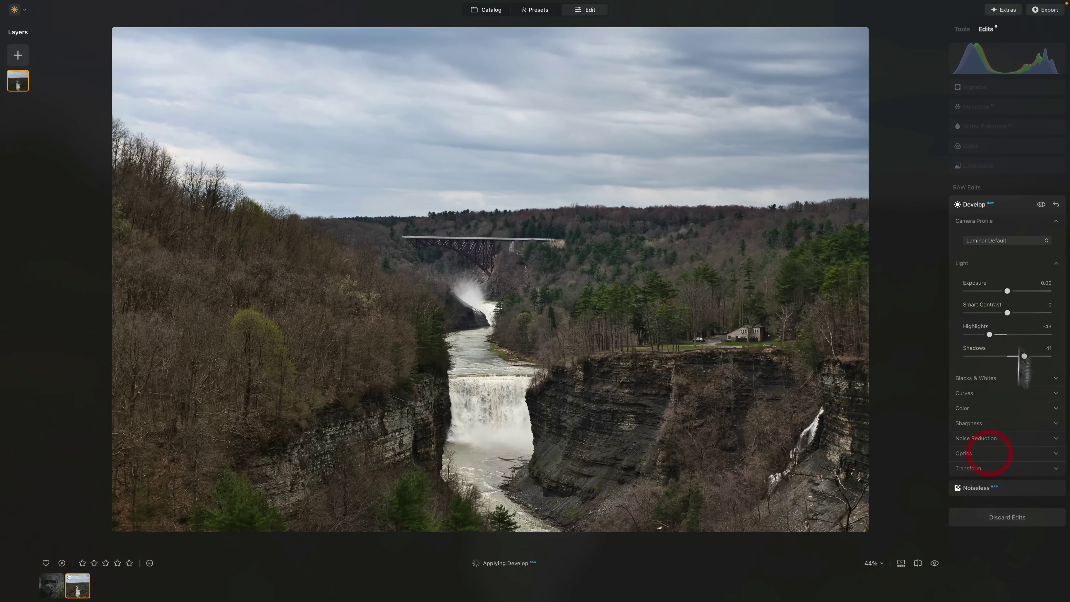
click(964, 30)
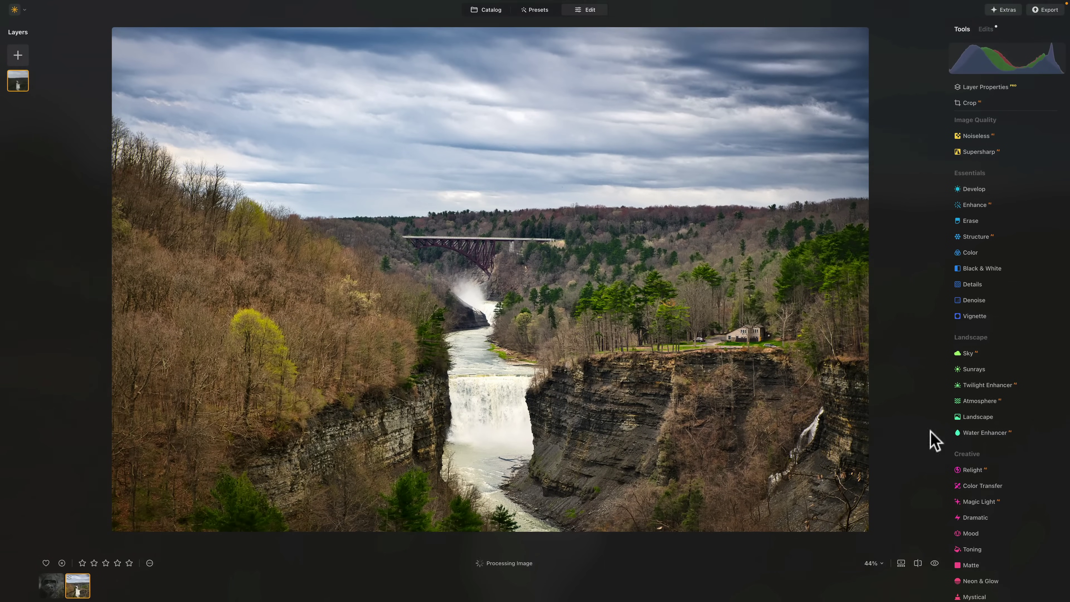
Check the lens-corrected waterfall photo against the original by switching the before view on and off twice.
click(934, 562)
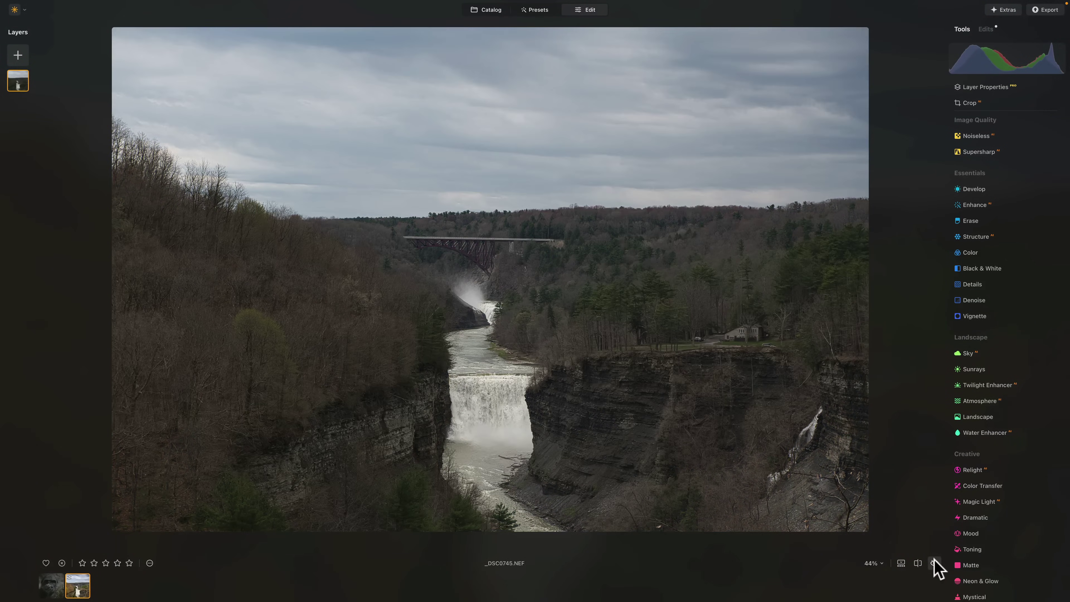
click(934, 563)
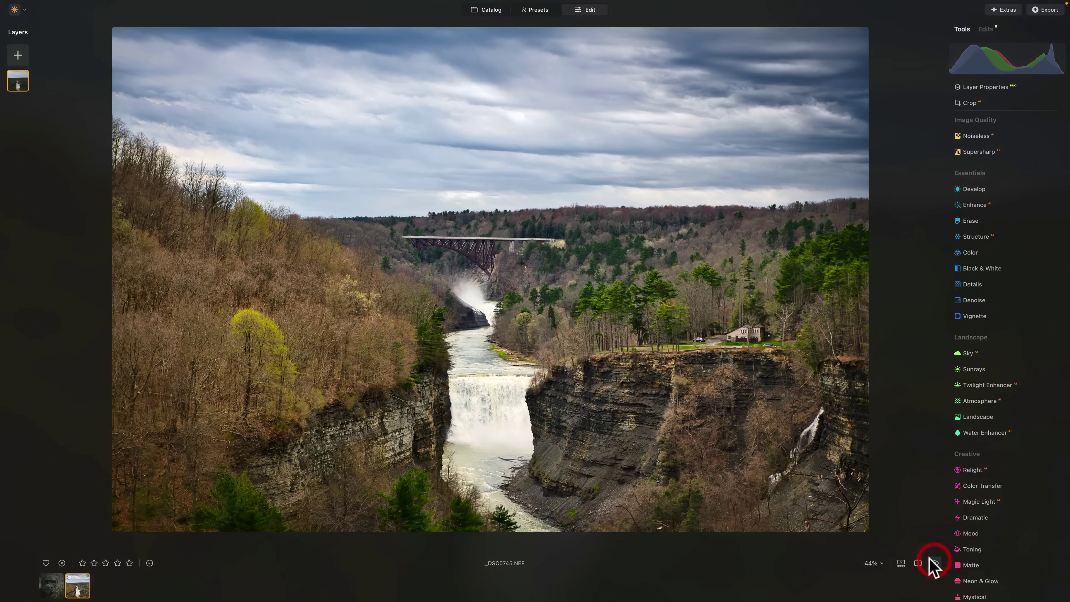
click(934, 562)
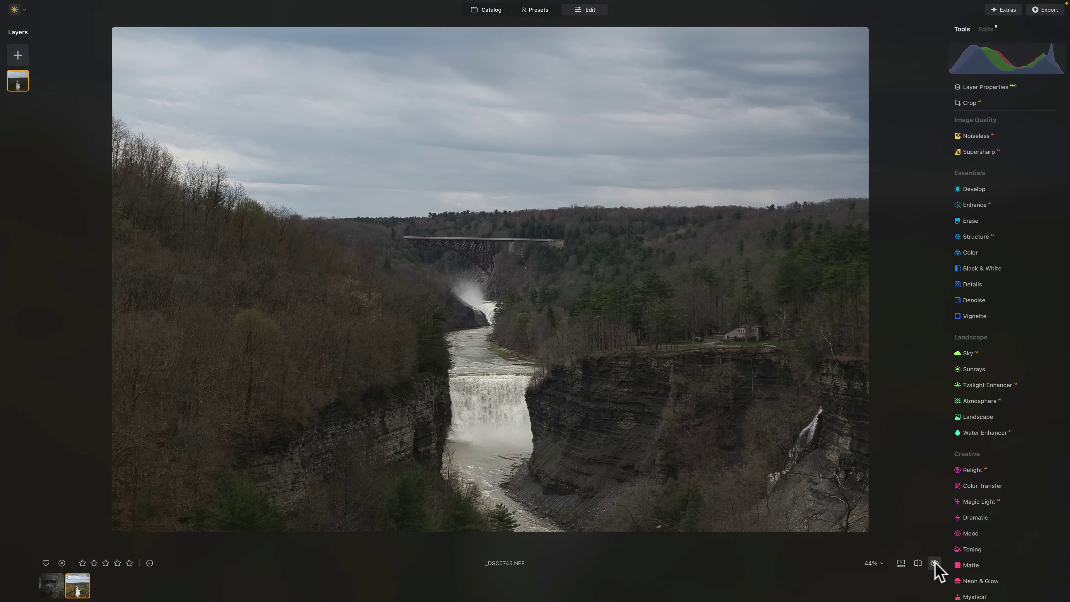
click(934, 562)
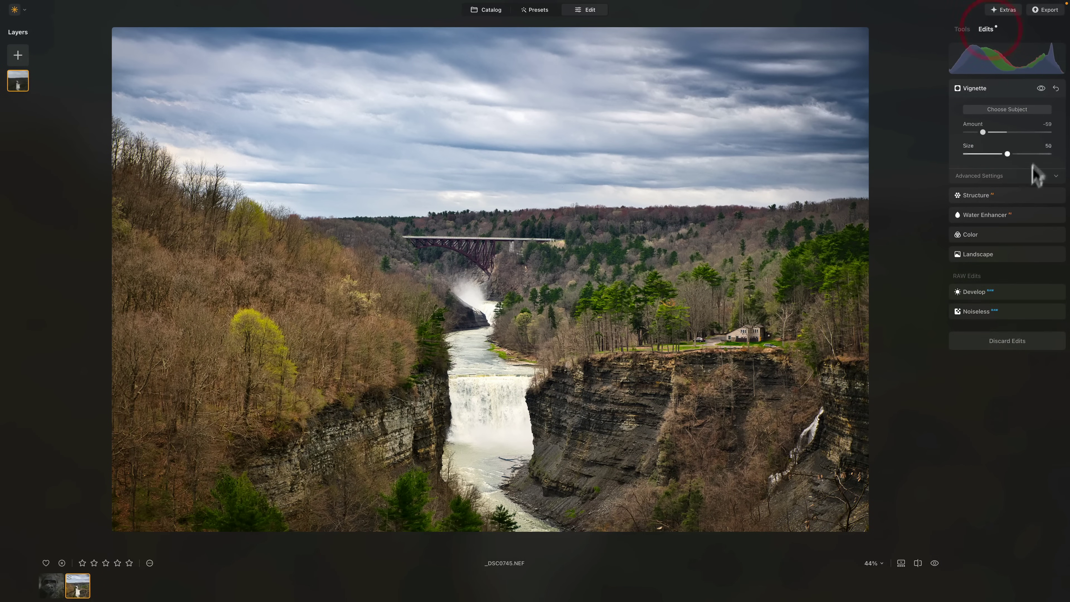
Reset the color Saturation to 0 in the waterfall photo's RAW Develop edit.
click(1027, 291)
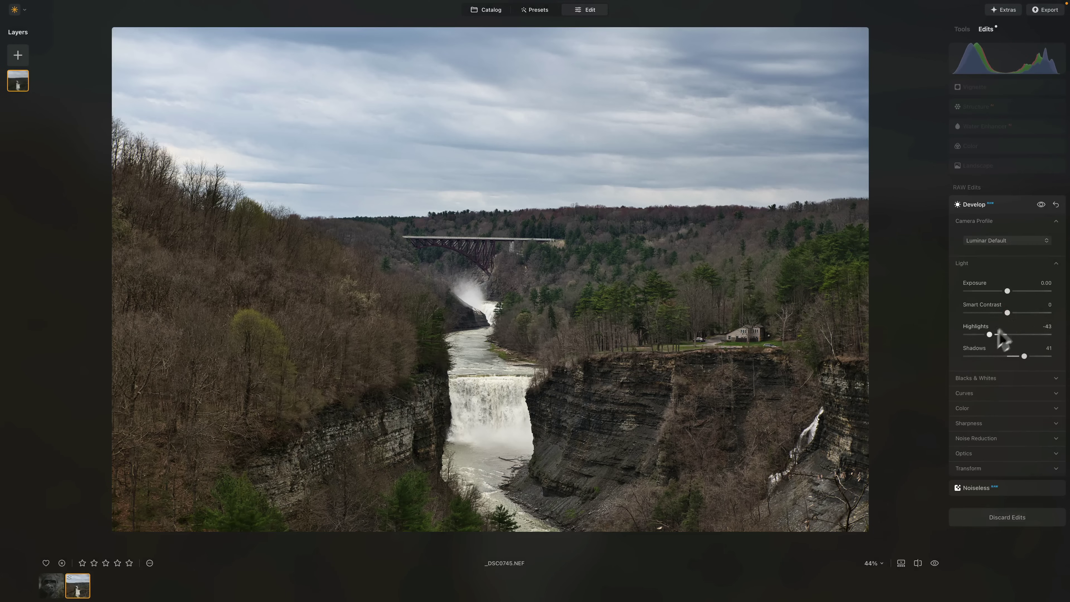
click(974, 407)
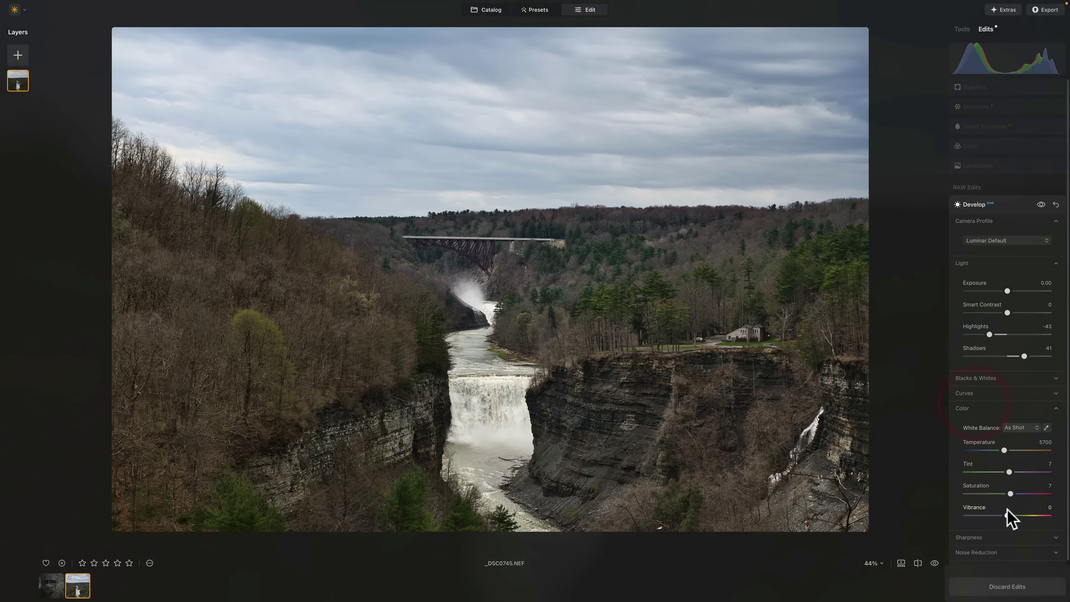
double_click(975, 487)
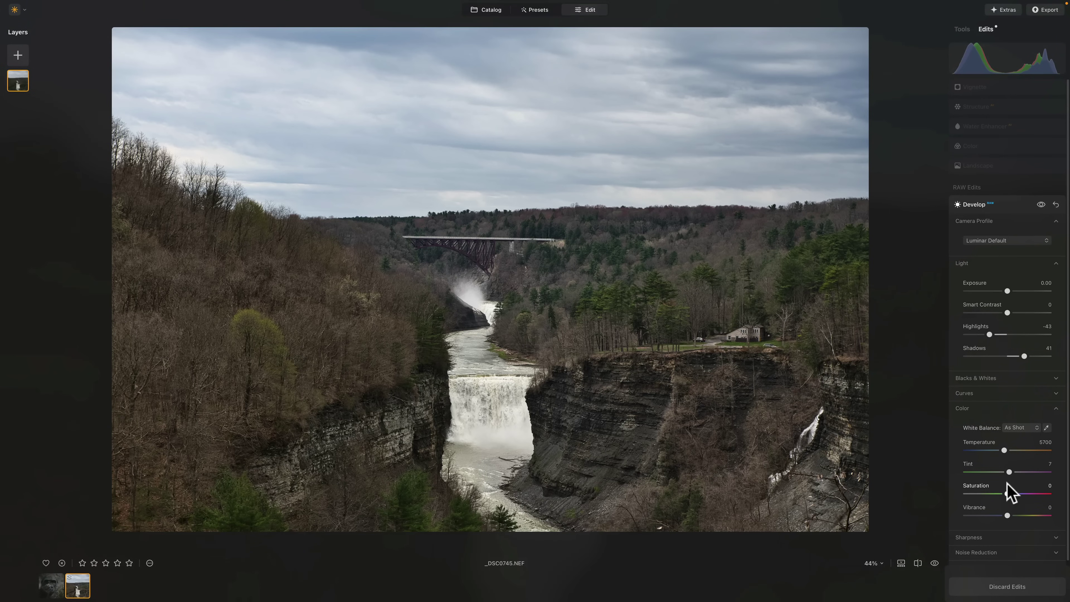
click(962, 29)
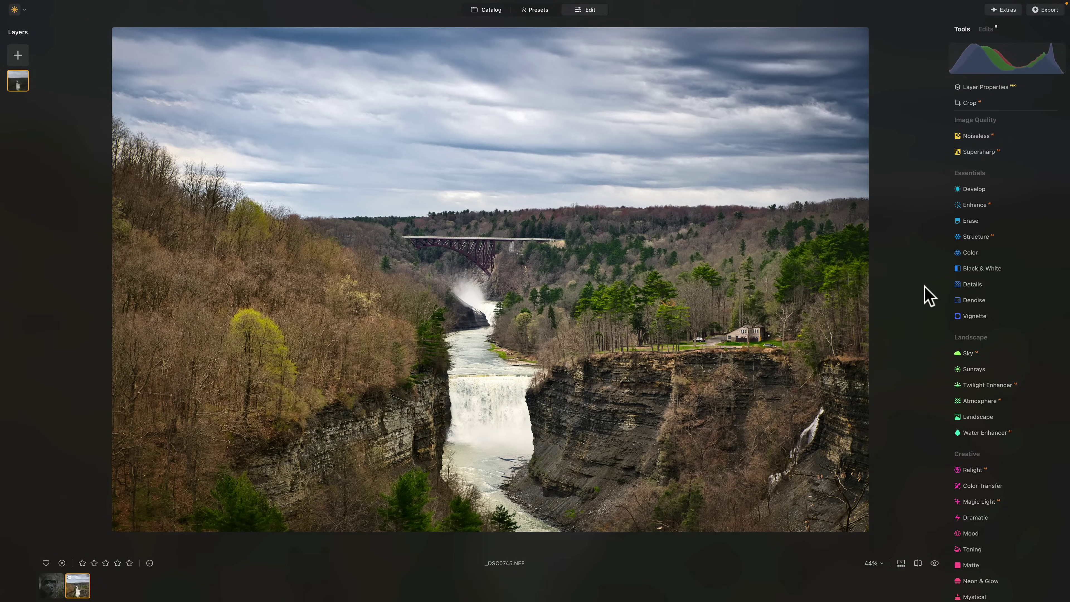
Switch to the gorilla photo _DSC6314.NEF and inspect the noise in the face and background at 200%.
key(Left)
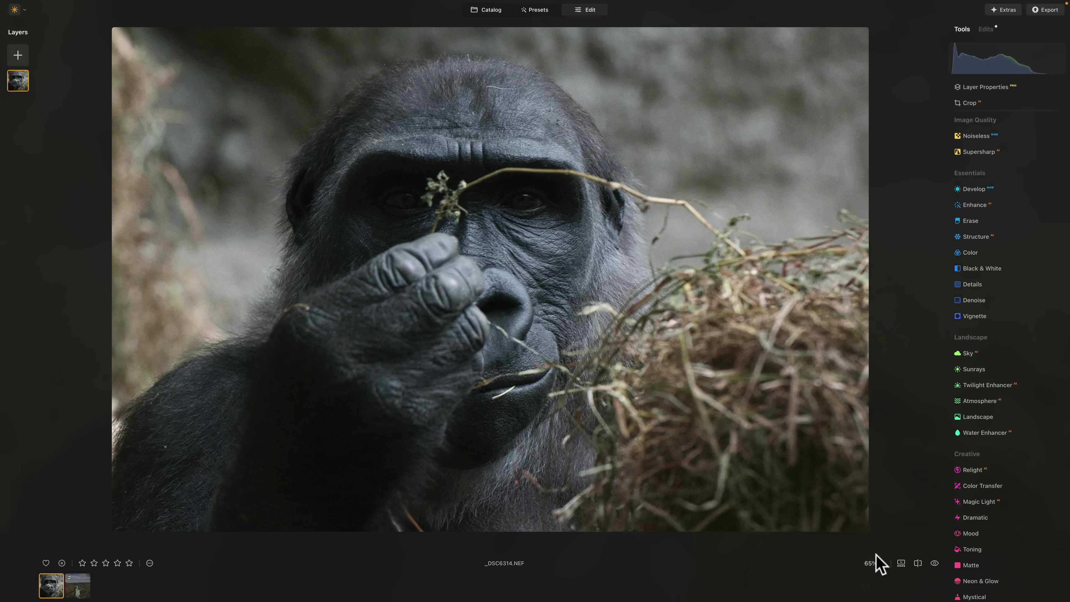
click(882, 563)
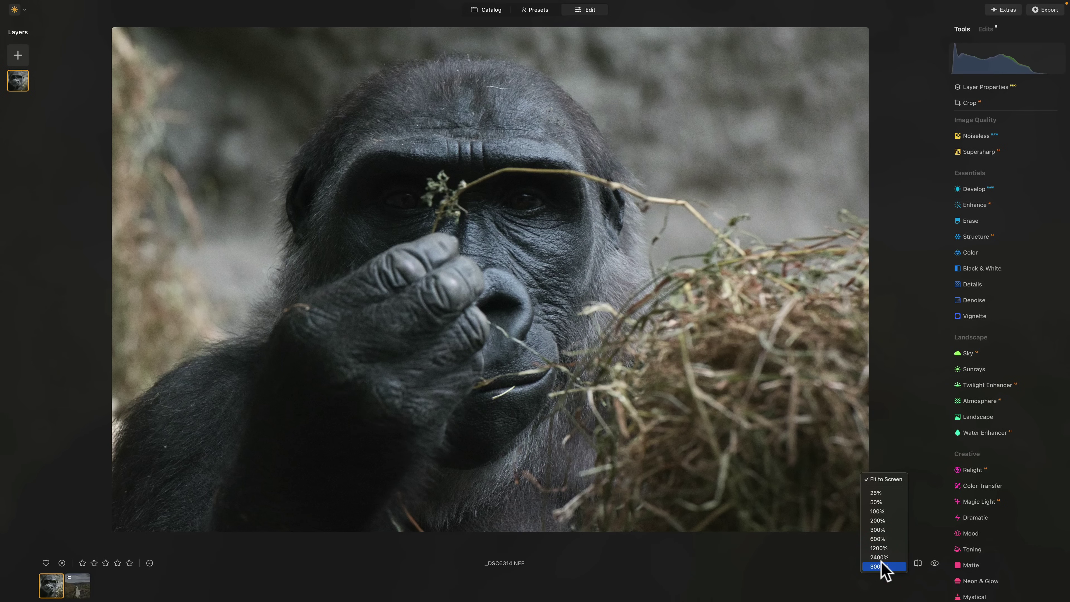
click(881, 521)
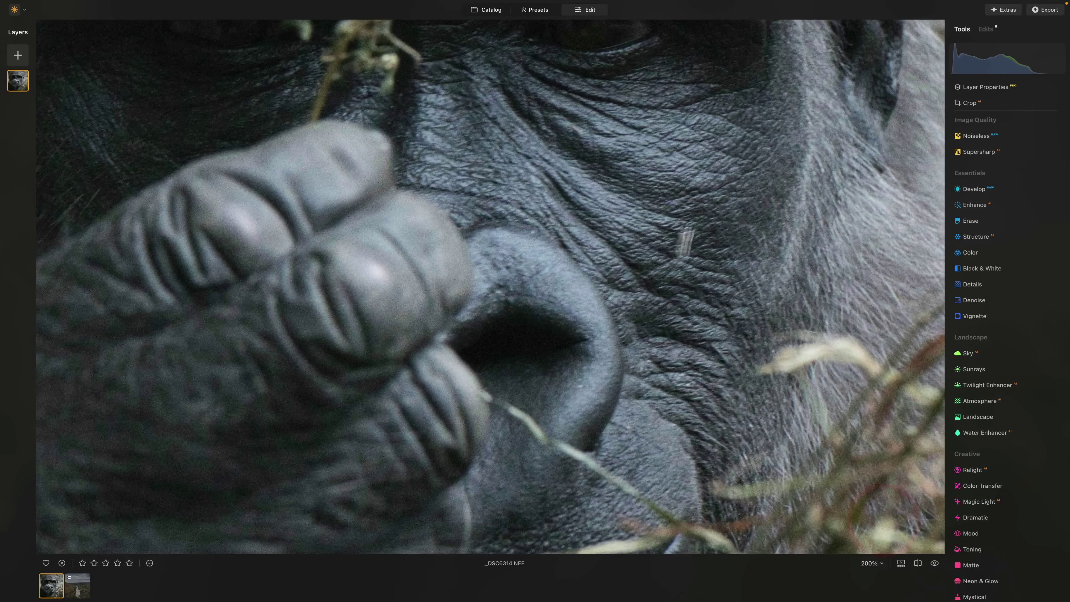
drag(757, 112, 300, 411)
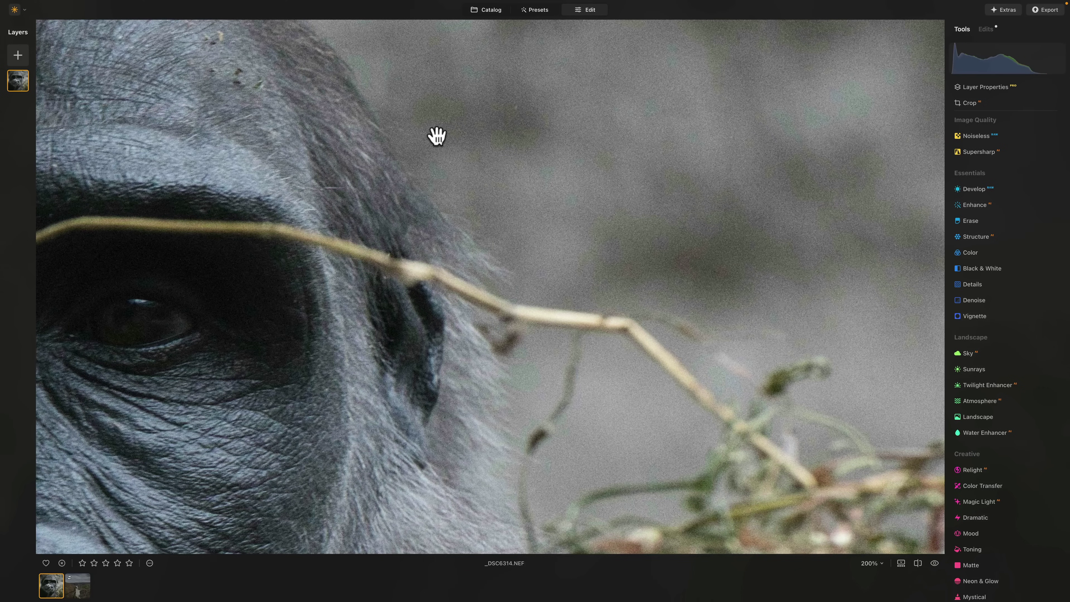
click(436, 135)
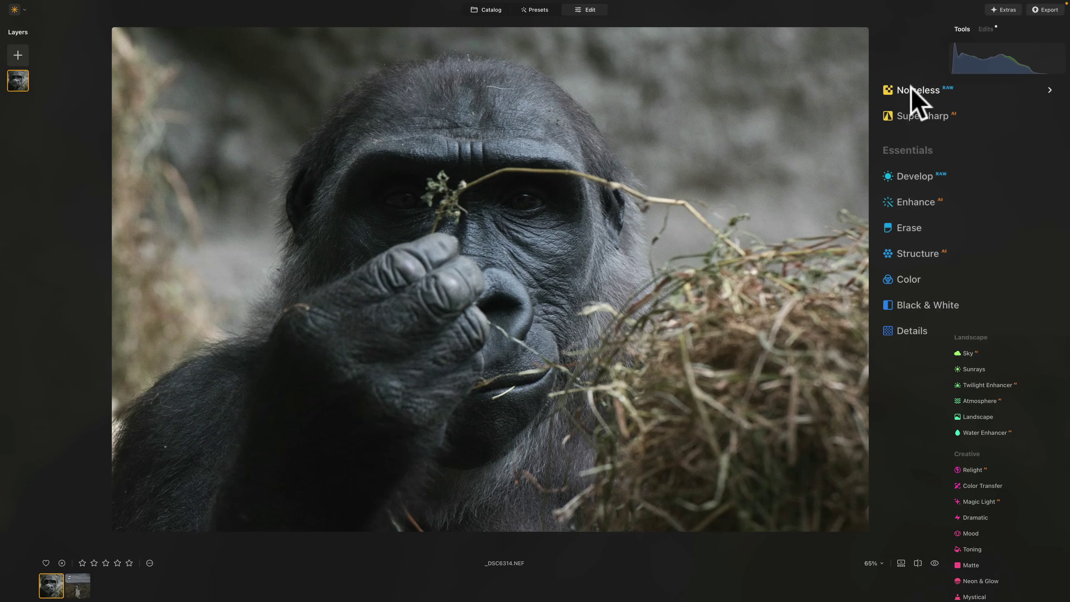
Apply the Noiseless RAW tool to the gorilla photo at the High level.
click(974, 135)
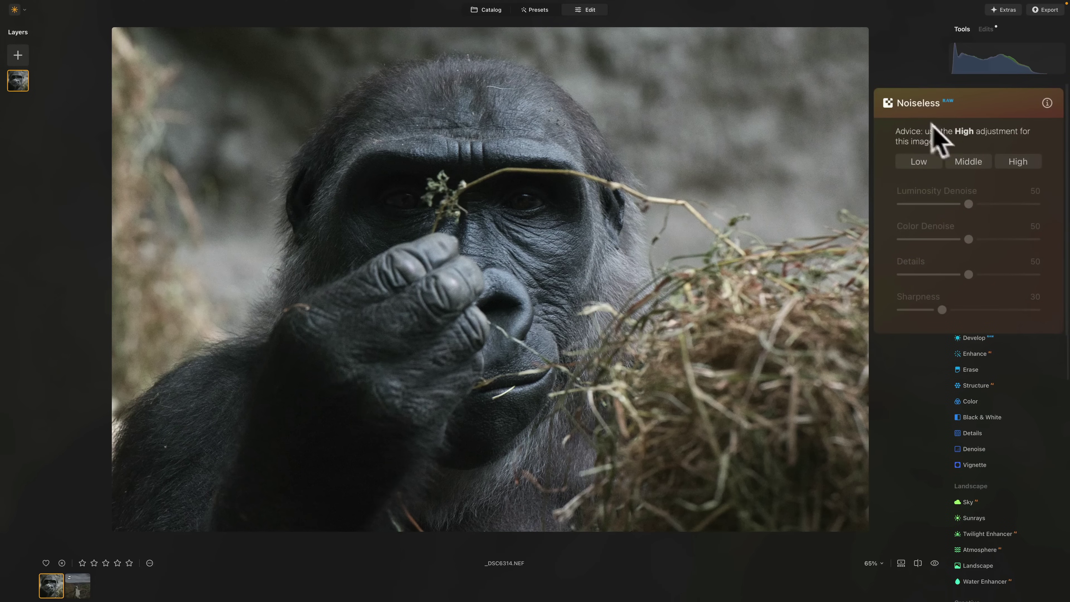
click(1020, 161)
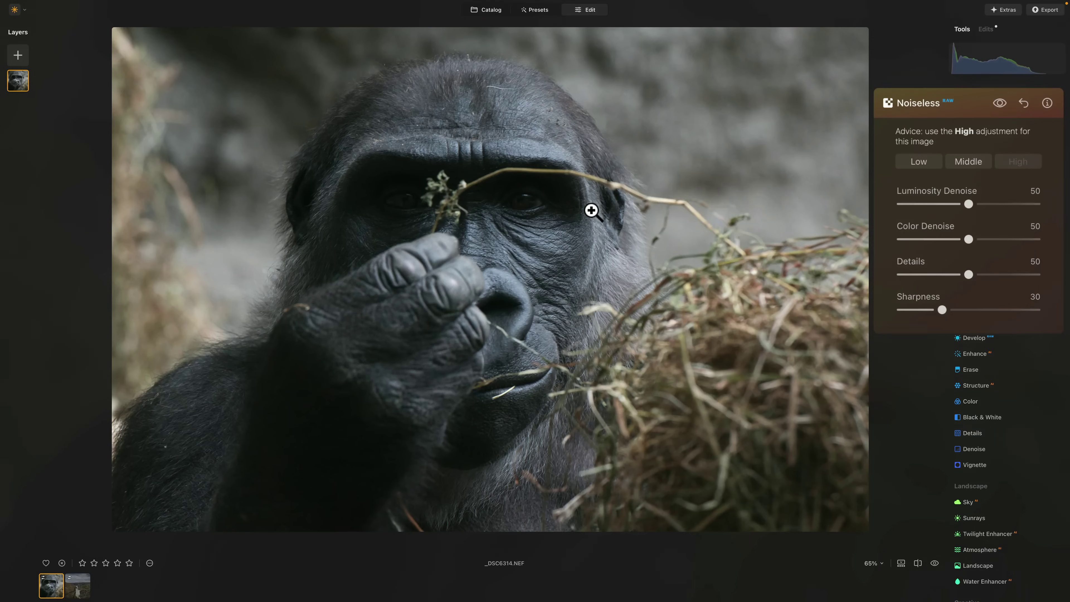
Compare the gorilla's eye area and background with and without the noise reduction at 200%.
click(592, 211)
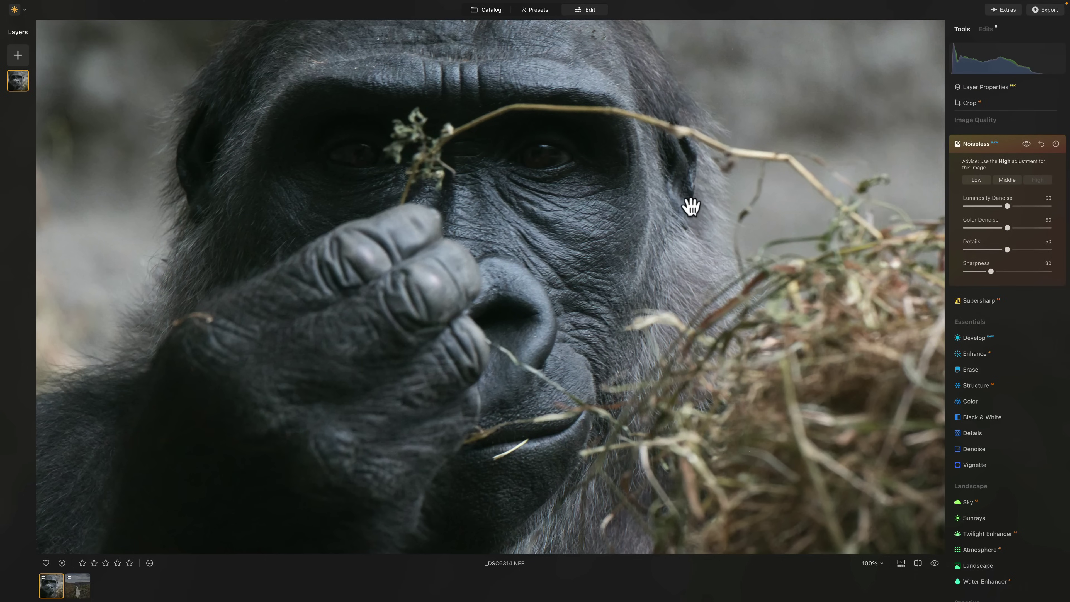
click(873, 563)
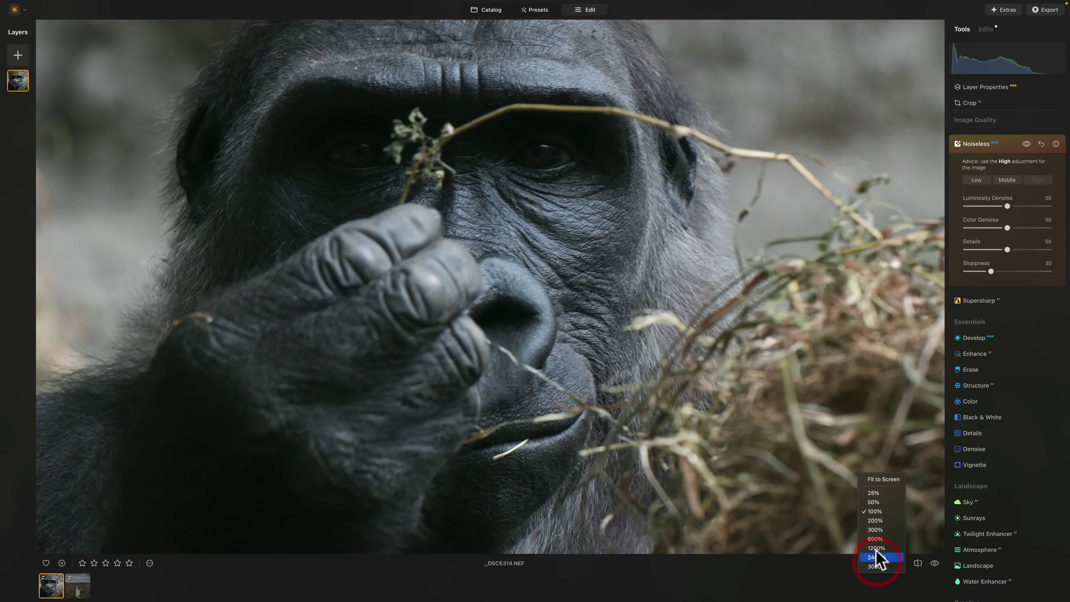
click(875, 520)
drag(797, 90, 396, 325)
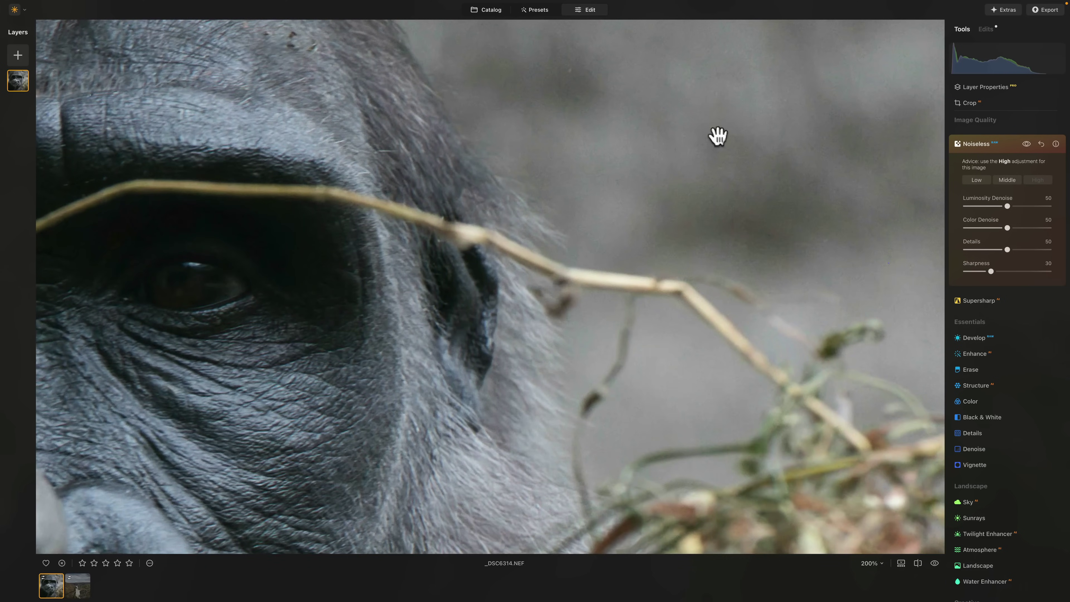
click(1027, 144)
click(1027, 144)
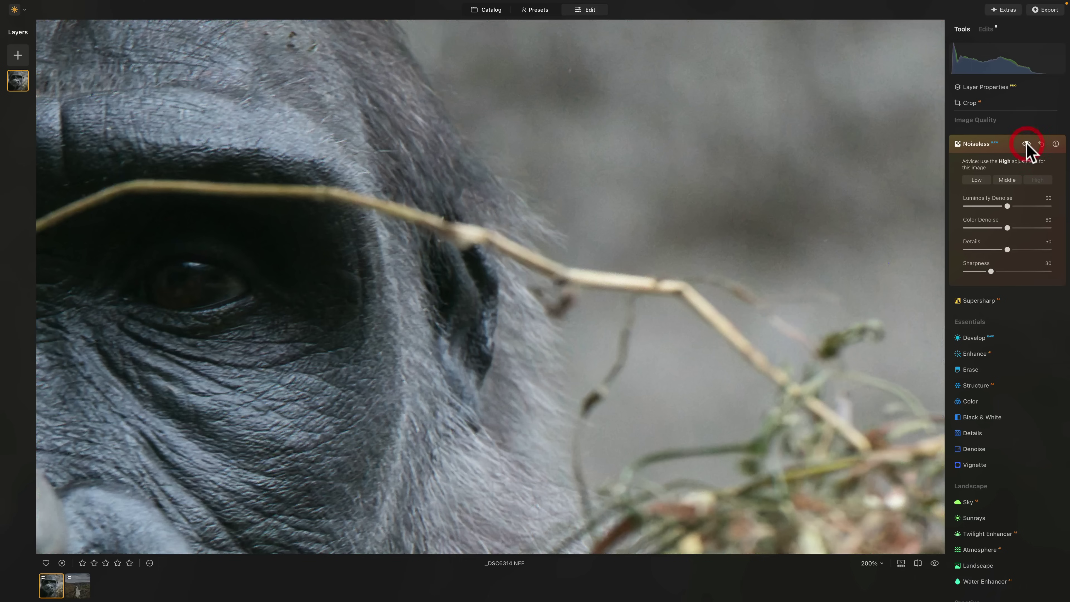
click(1026, 144)
click(1026, 144)
click(726, 176)
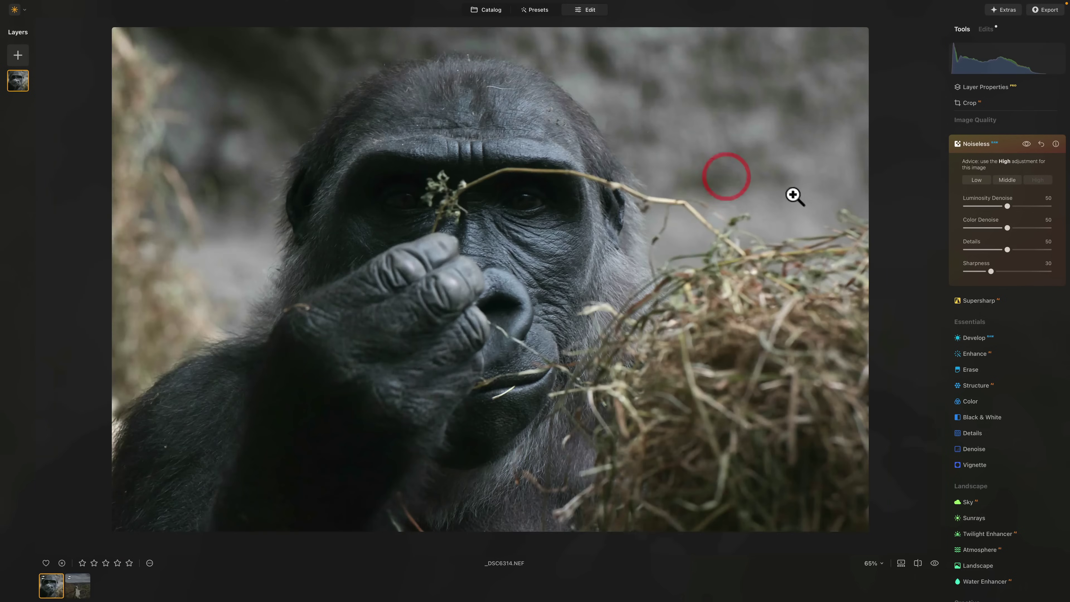
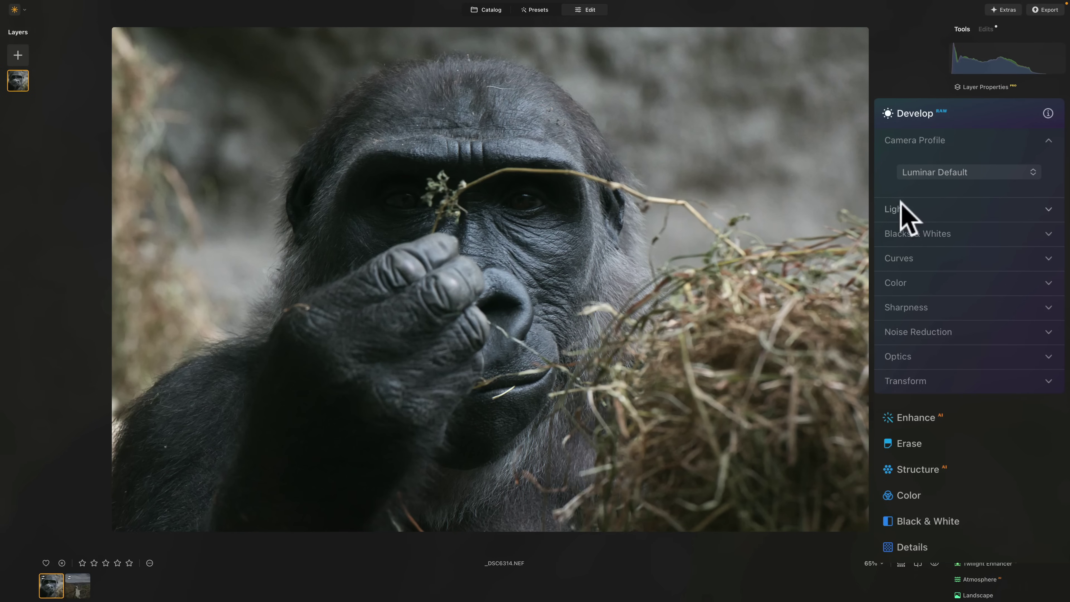
Lift the shadows and lower the highlights in the gorilla photo's RAW Develop light settings.
click(920, 213)
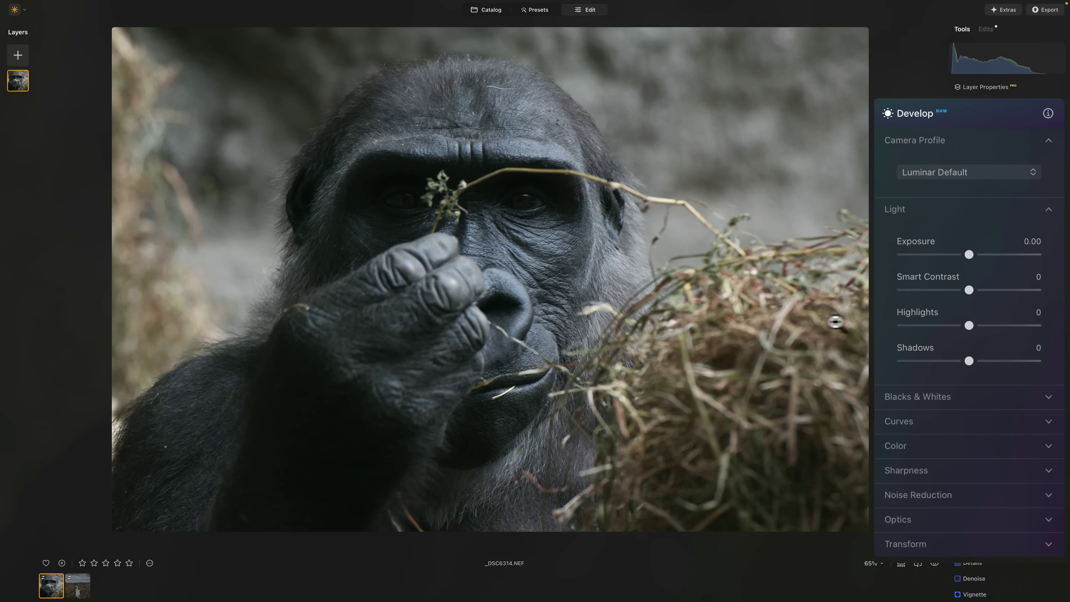
mouse_move(966, 357)
mouse_down()
mouse_move(996, 357)
mouse_move(938, 323)
mouse_up()
click(938, 217)
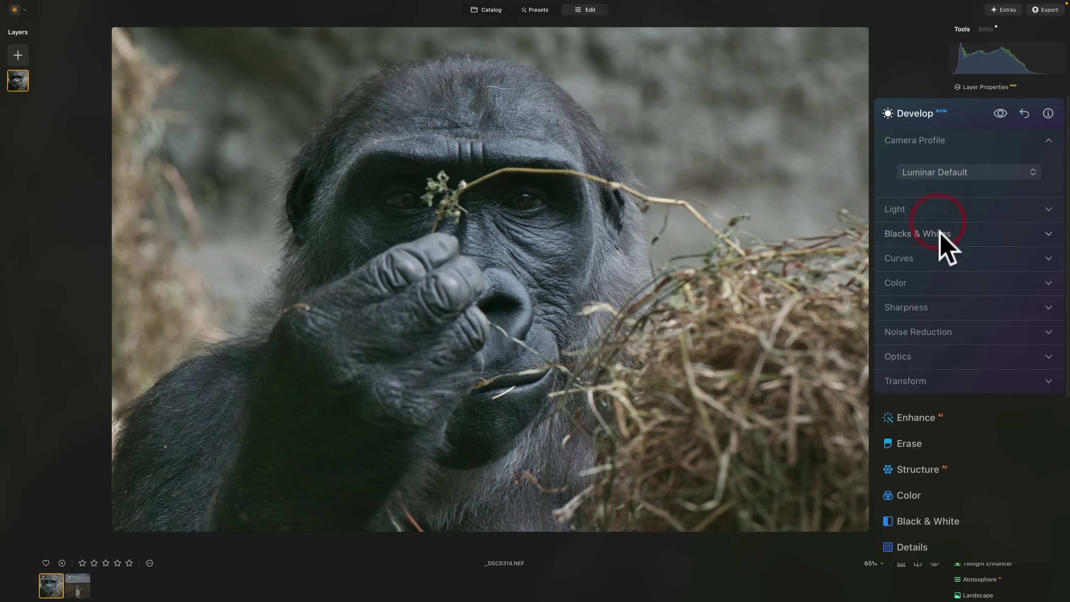
Set Blacks to -48 and Whites to 32 in RAW Develop, using the clipping warnings as a guide.
click(940, 233)
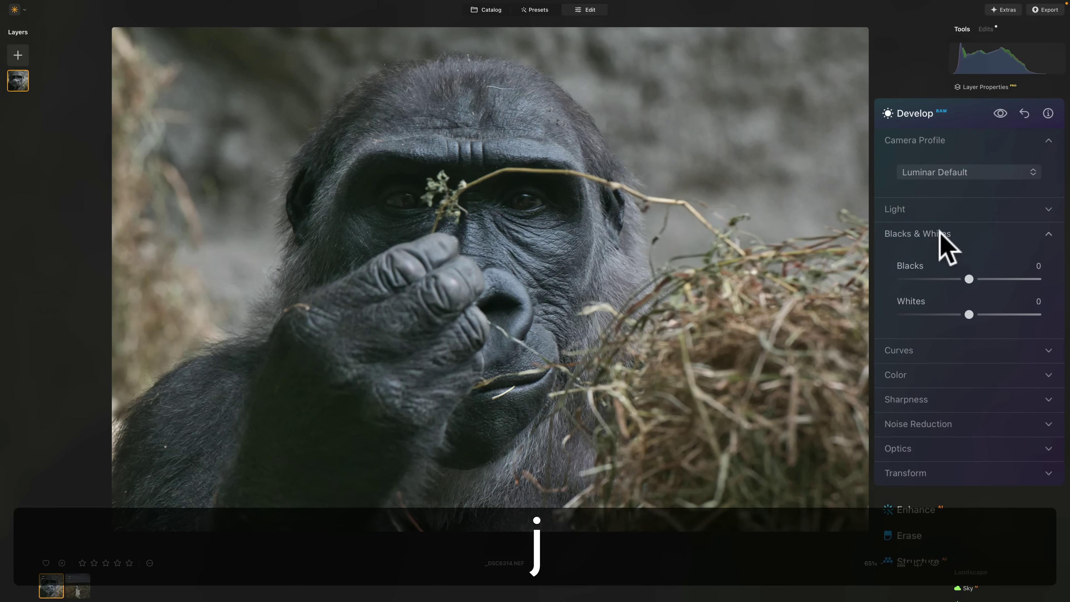
drag(969, 278, 936, 280)
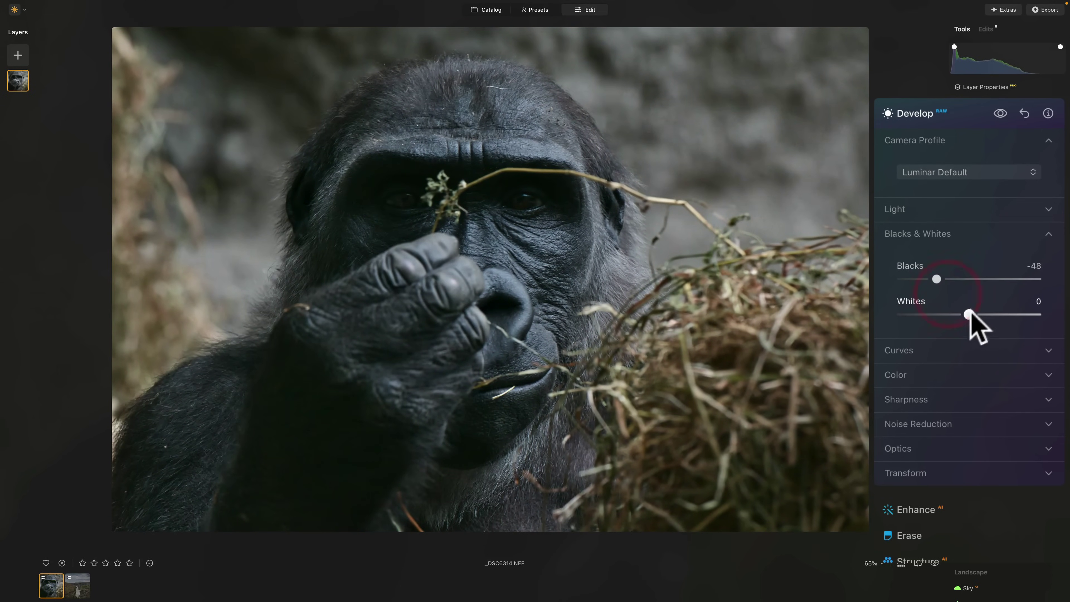
drag(969, 315, 993, 314)
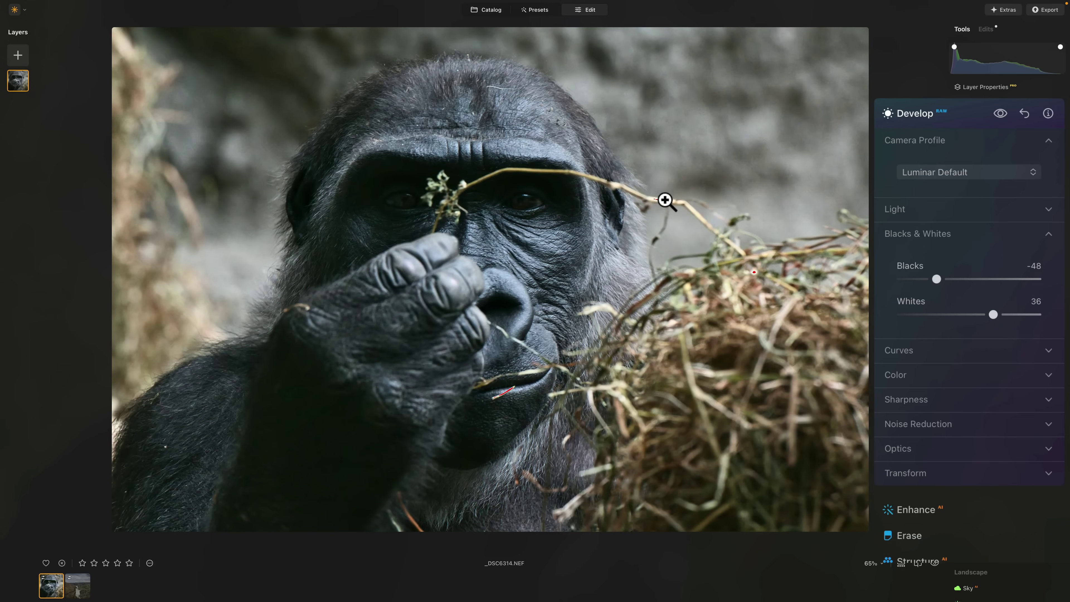
drag(994, 314, 991, 313)
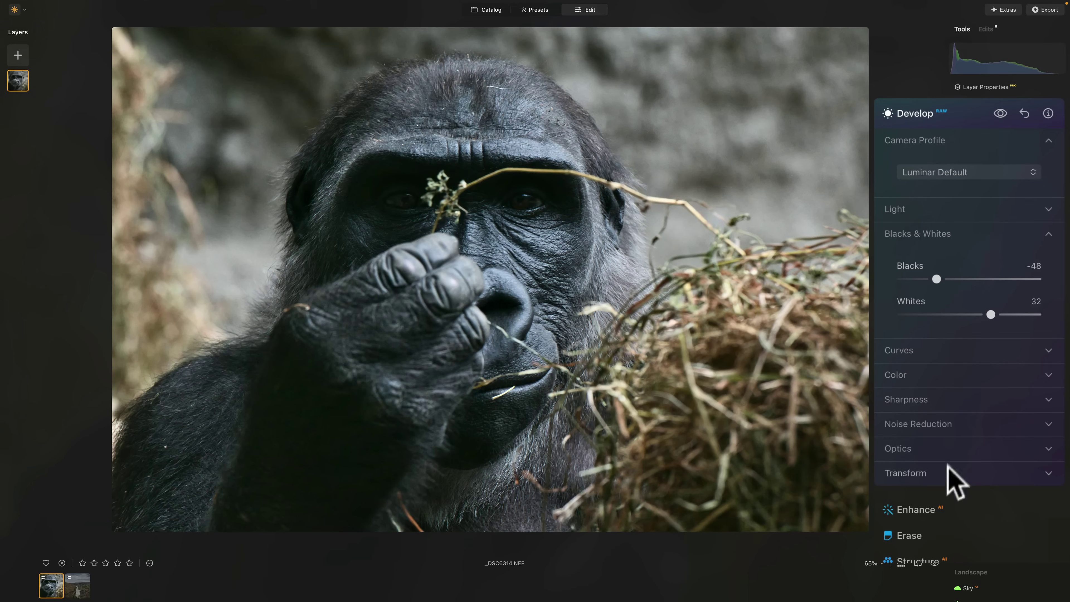
Raise the gorilla photo's Saturation to 9 in the RAW Develop color settings.
click(953, 374)
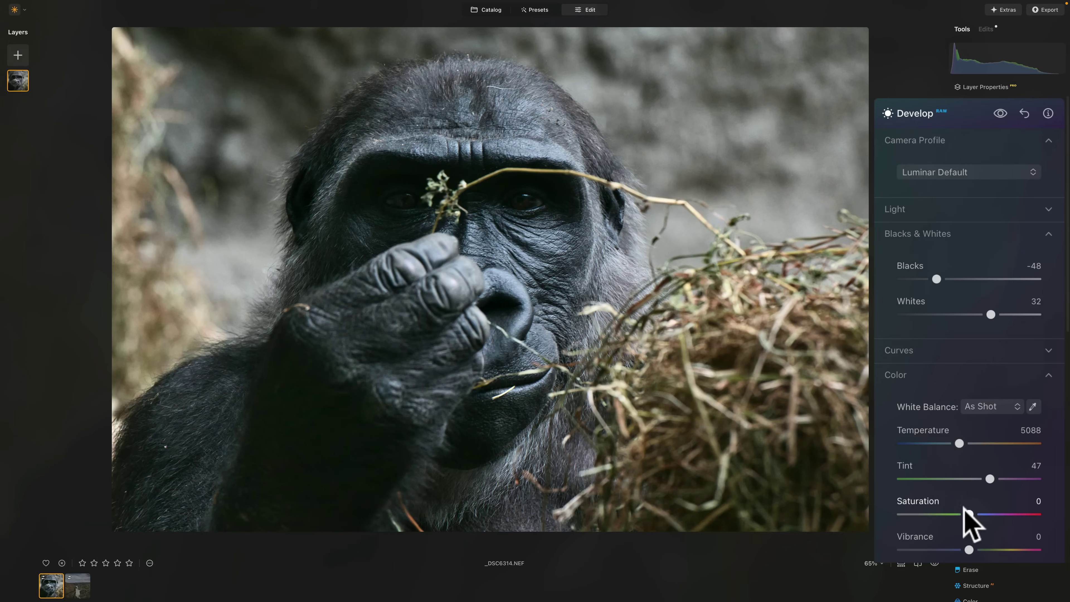
drag(968, 514, 976, 512)
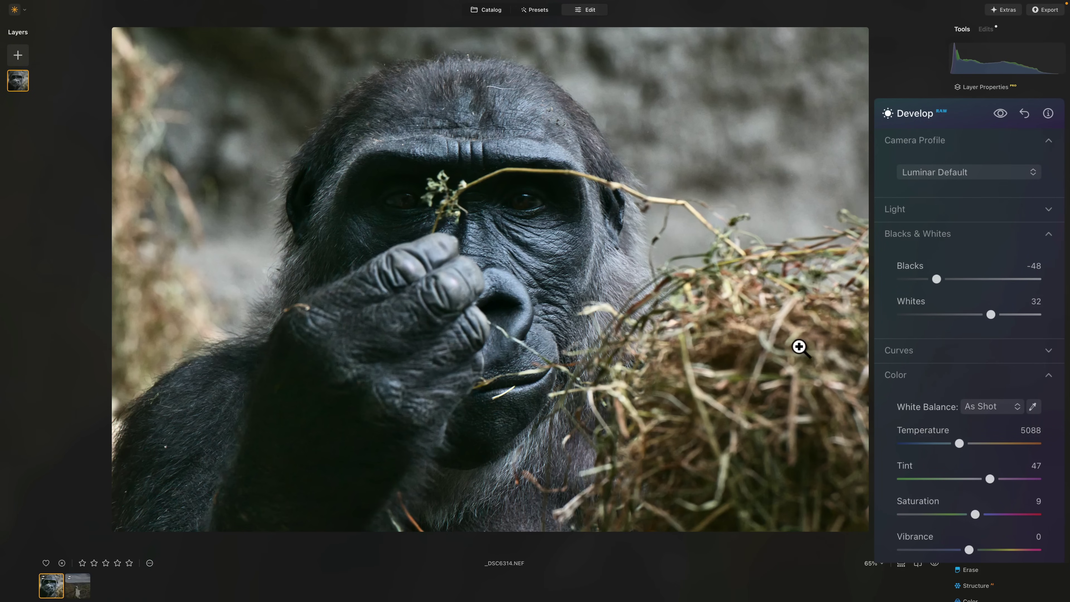
click(943, 374)
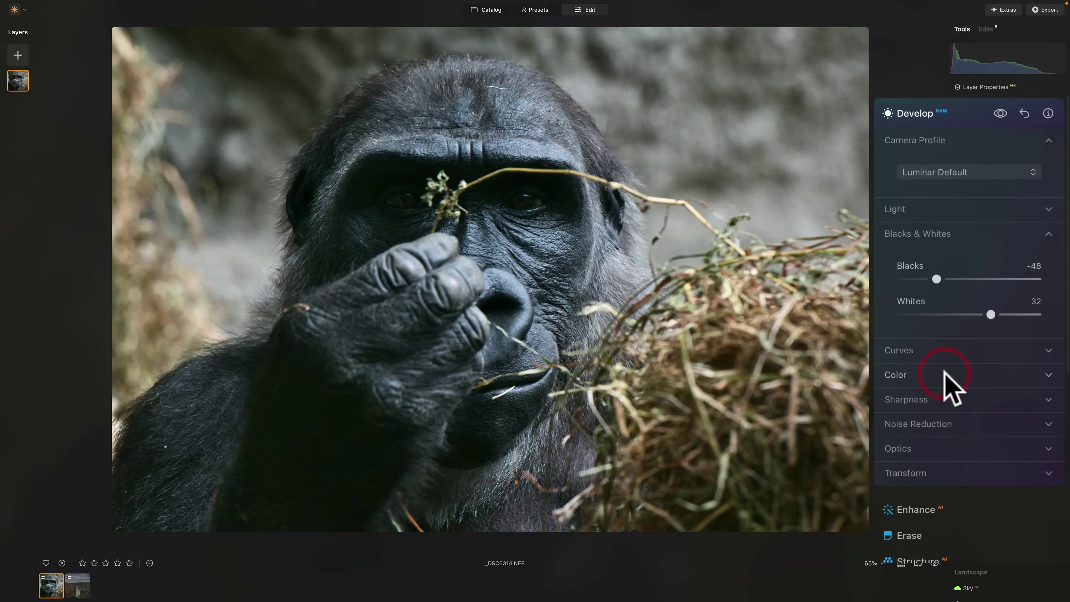
Enable Auto Distortion Corrections, Auto Fix Chromatic Aberrations and Auto Defringe in the RAW Develop optics settings.
click(952, 449)
click(901, 483)
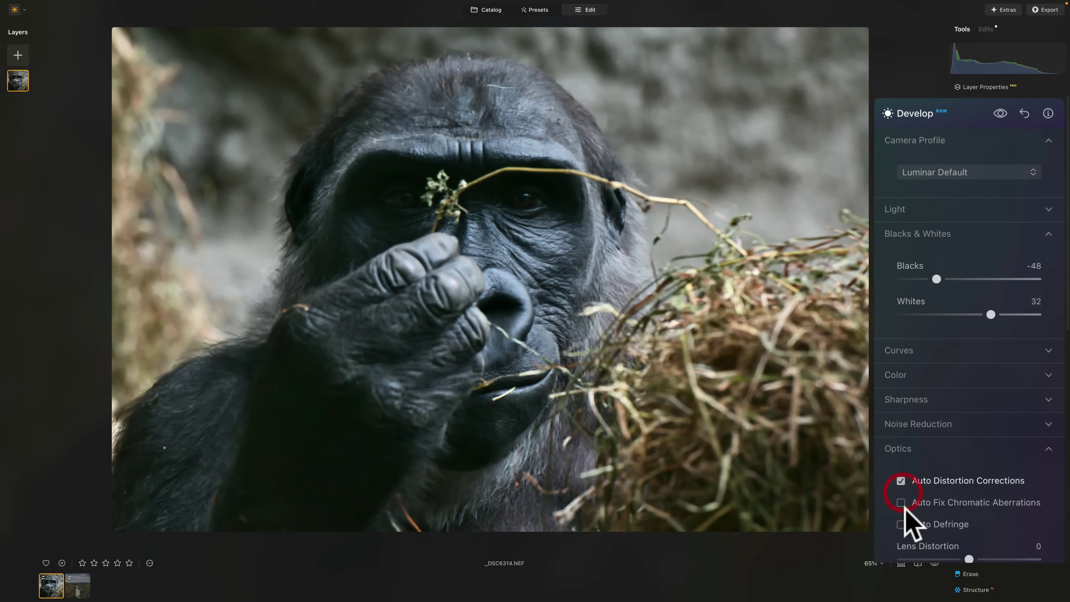
click(901, 503)
click(901, 524)
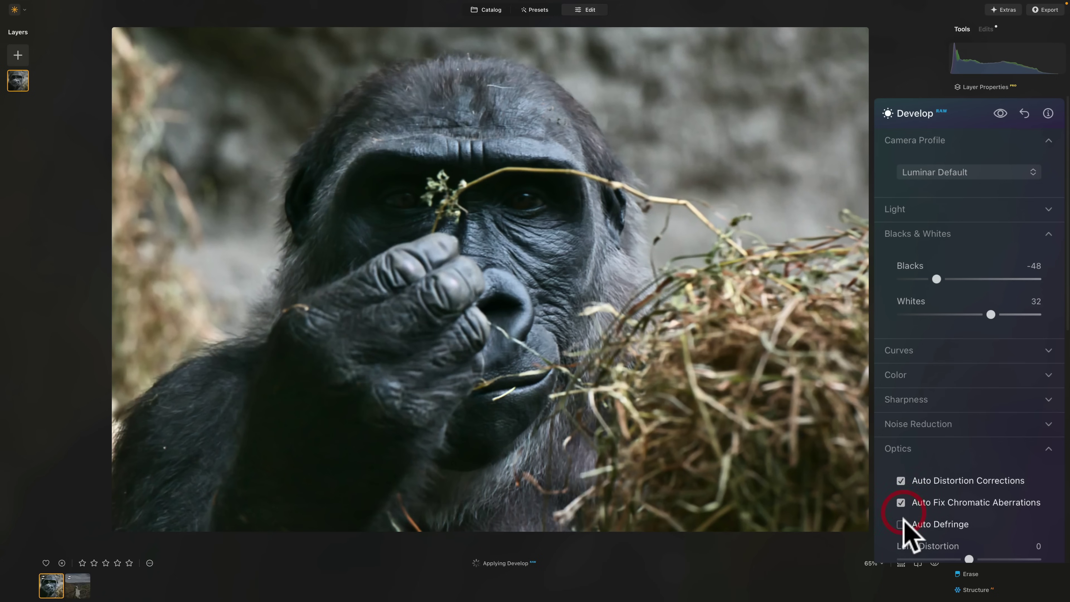
click(961, 449)
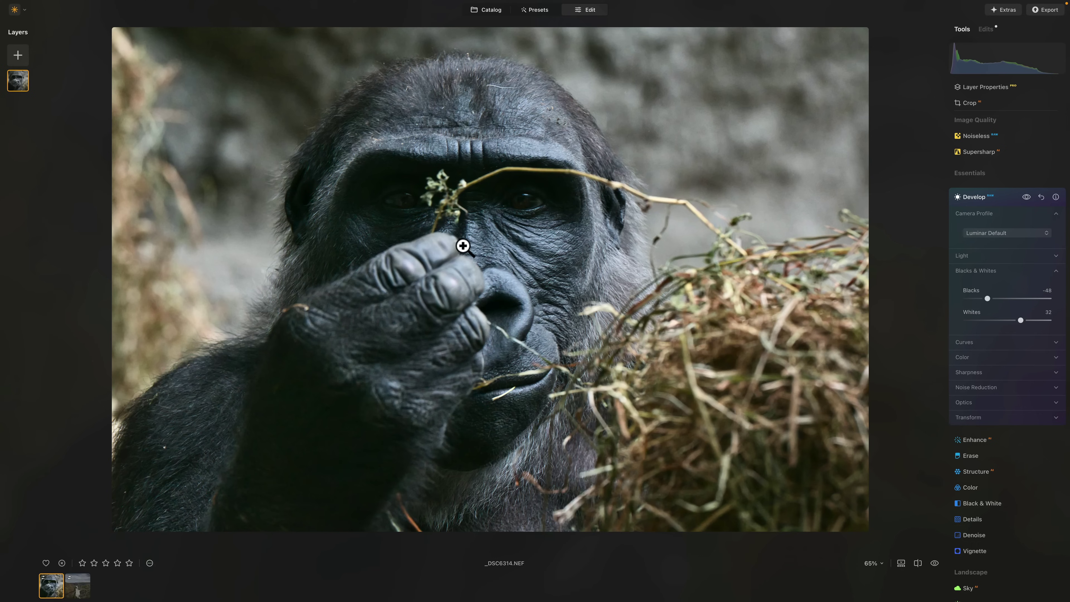
click(1004, 193)
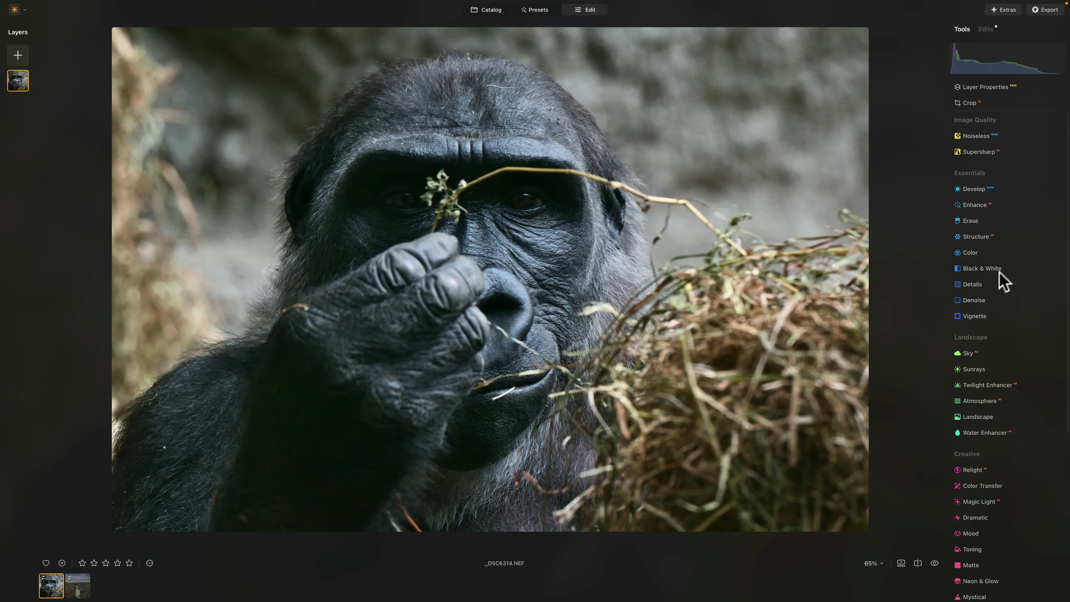
Mask the Details tool to the gorilla using Object Select in Add mode.
click(975, 285)
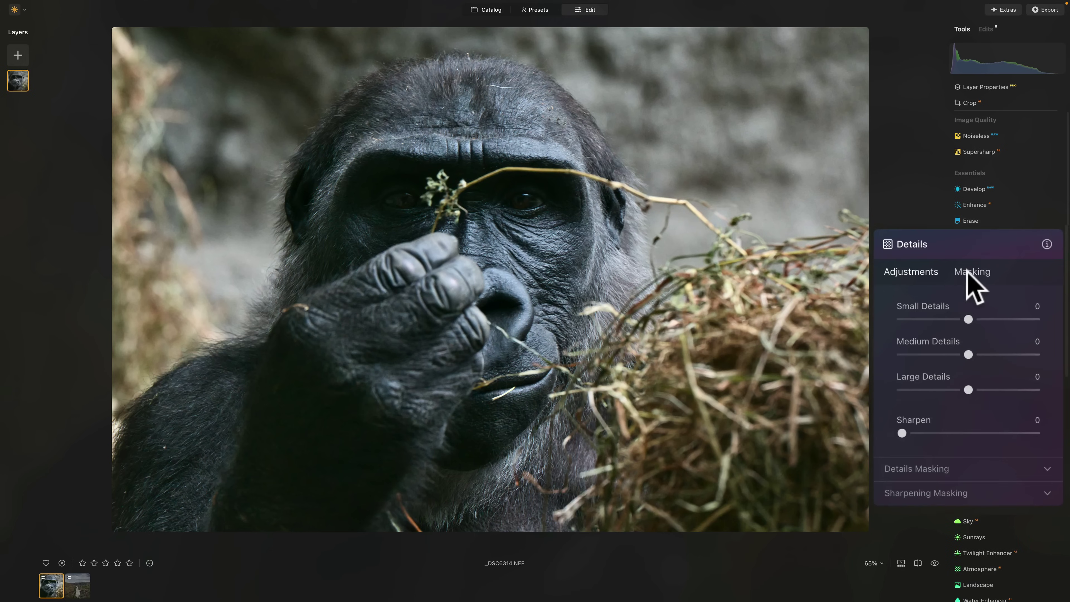
click(967, 272)
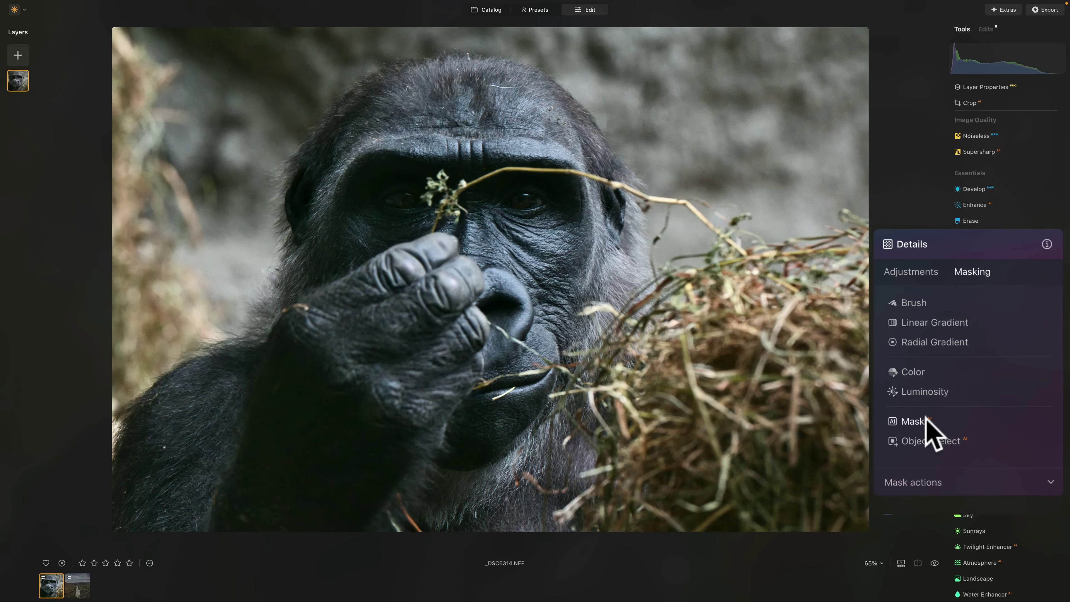
click(922, 440)
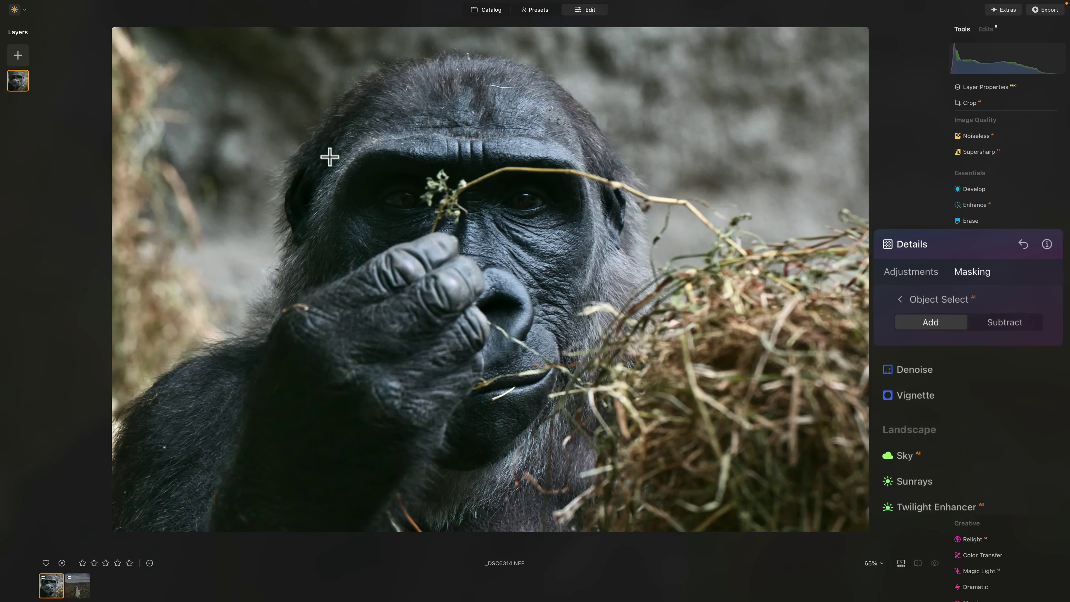
click(554, 323)
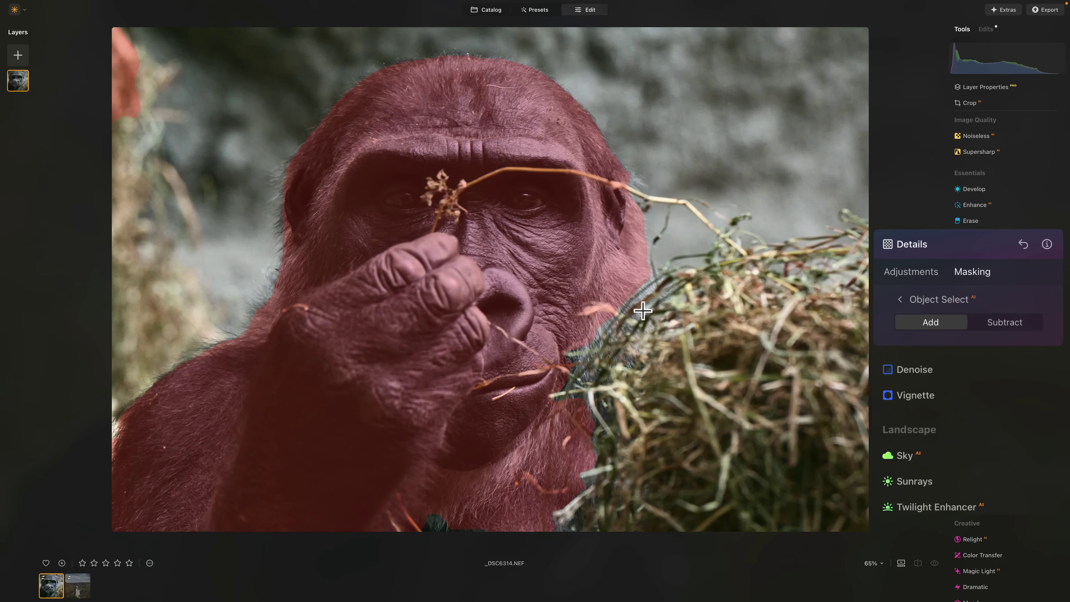
Set the masked Details adjustments to Sharpen 39 and Small Details 13, slightly raise Medium and Large Details, and compare with the effect hidden.
click(900, 268)
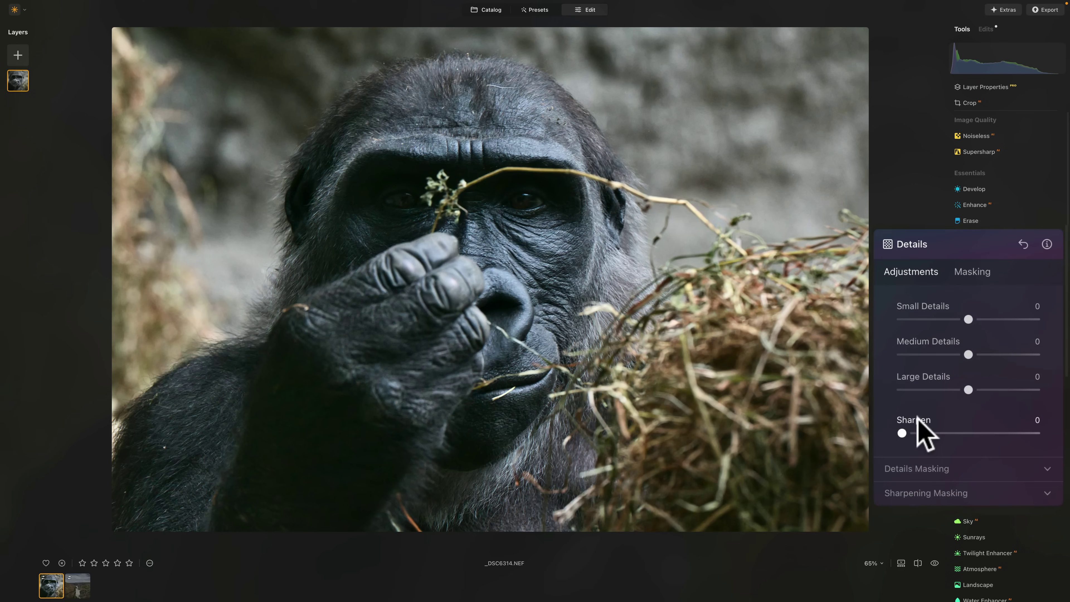
drag(902, 433, 958, 433)
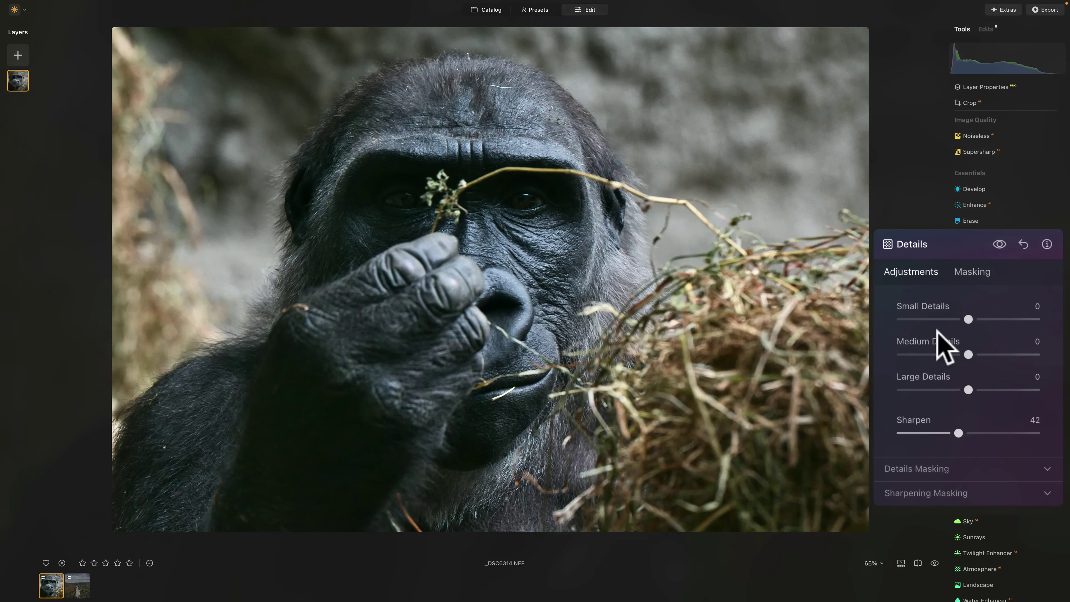
drag(965, 427, 953, 426)
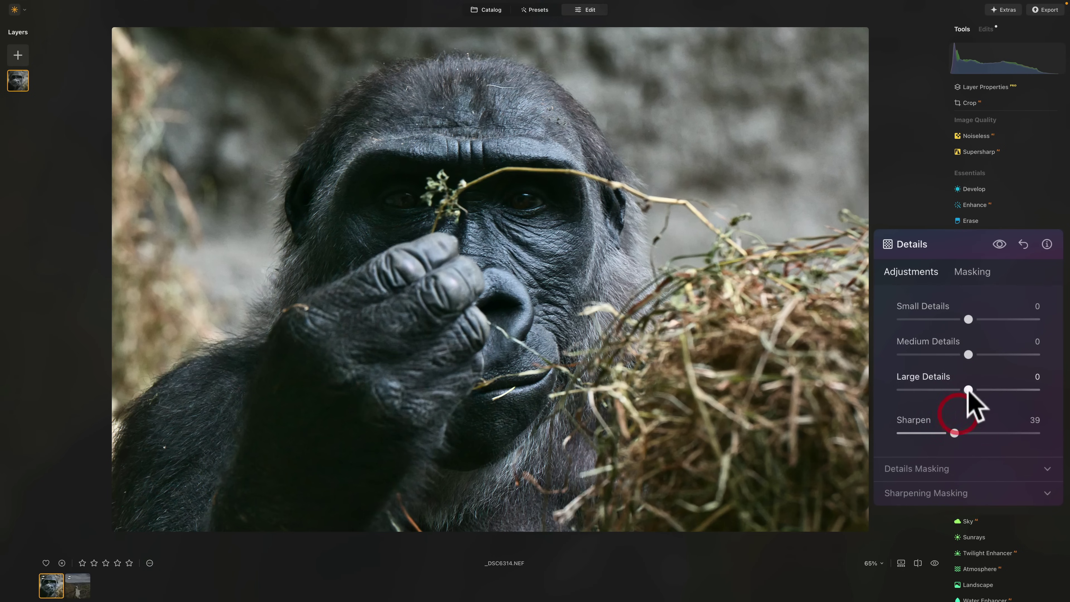
drag(967, 390, 977, 319)
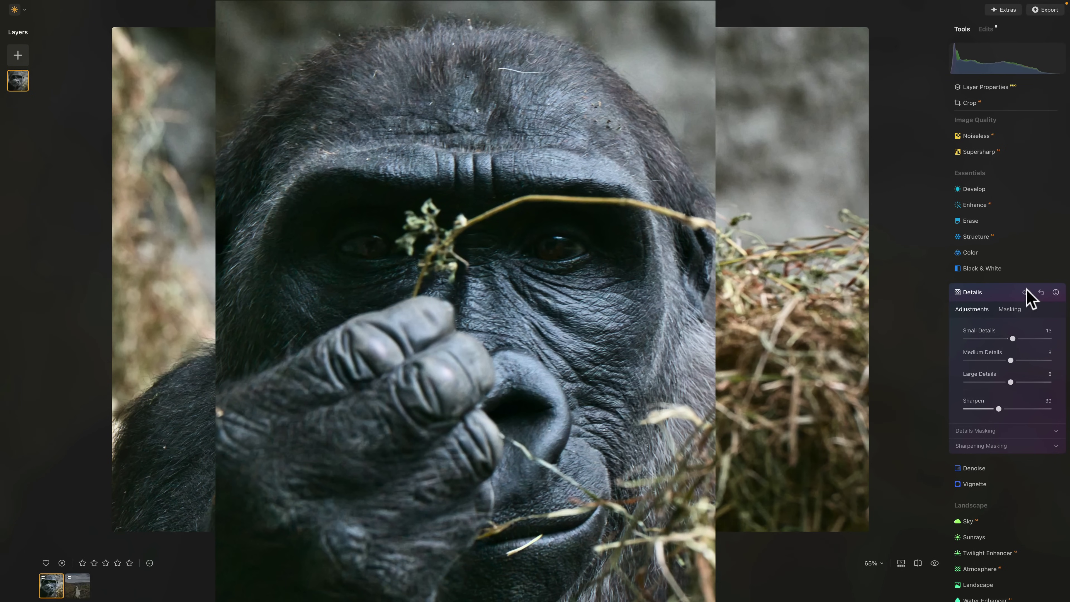
click(1027, 293)
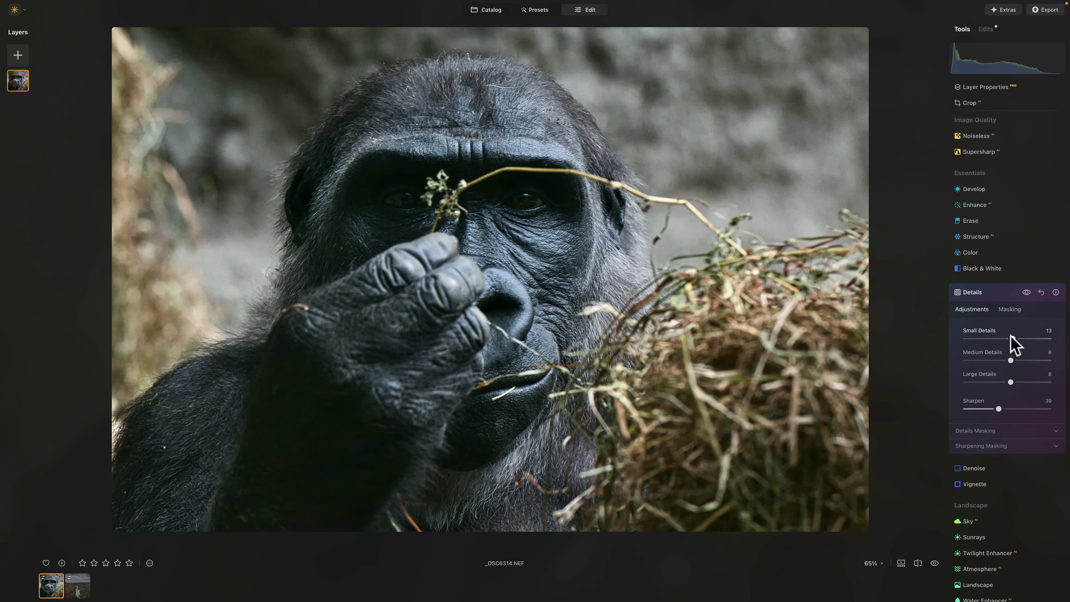
Soften the gorilla's Details adjustments to Sharpen 28, Small Details 9 and Medium Details 6.
drag(999, 409, 991, 410)
drag(1011, 340, 1010, 361)
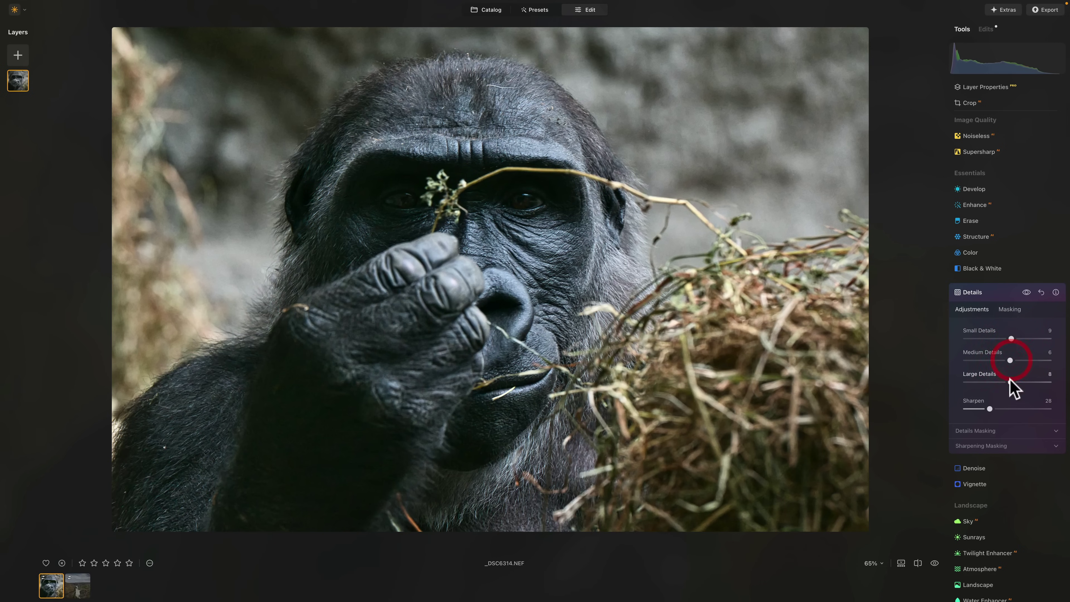
click(1003, 292)
Lighten both of the gorilla's eyes with the Dodge & Burn brush at size 100, softness 100 and strength 50.
scroll(1001, 288, down, 6)
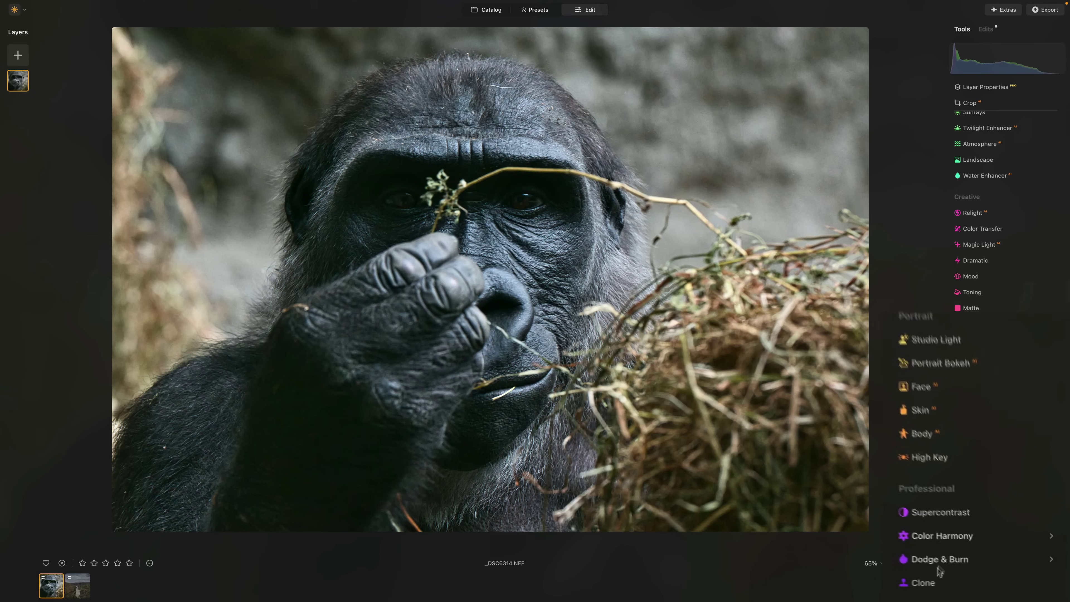
click(982, 573)
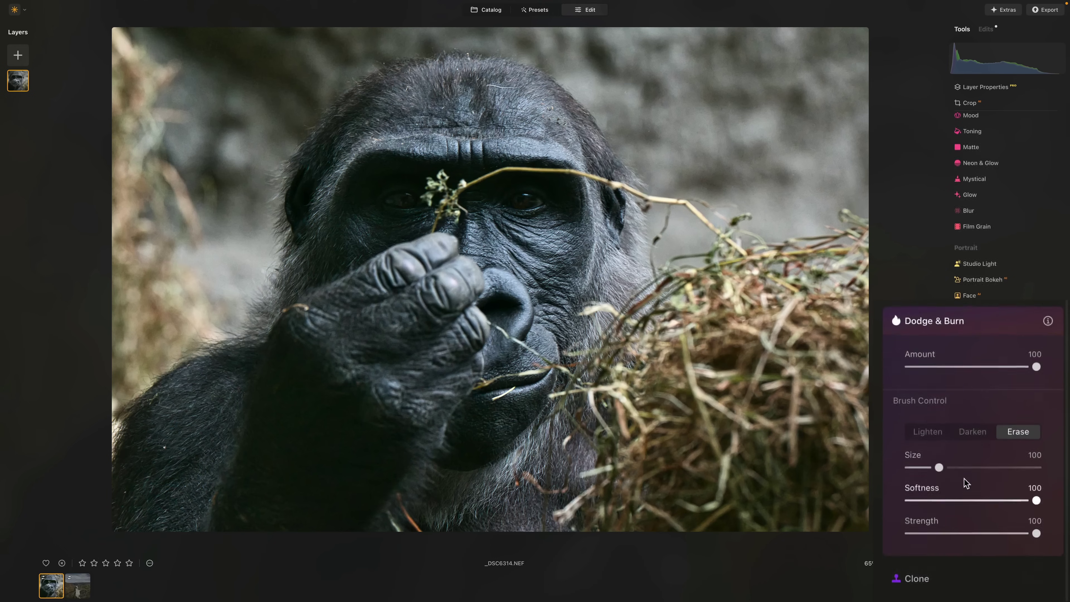
click(930, 433)
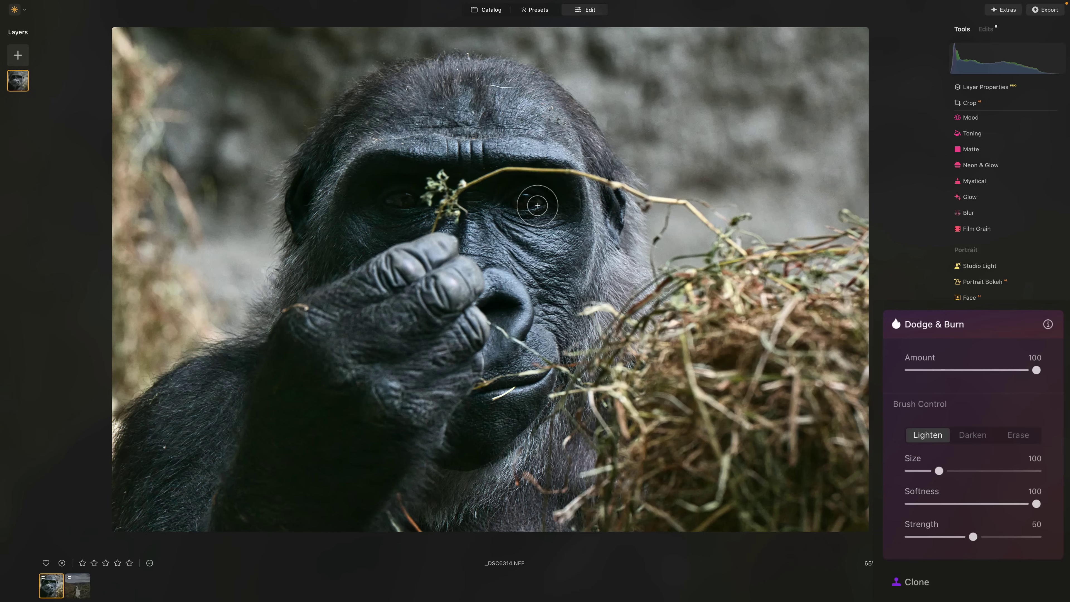
key(bracketleft)
key(bracketright)
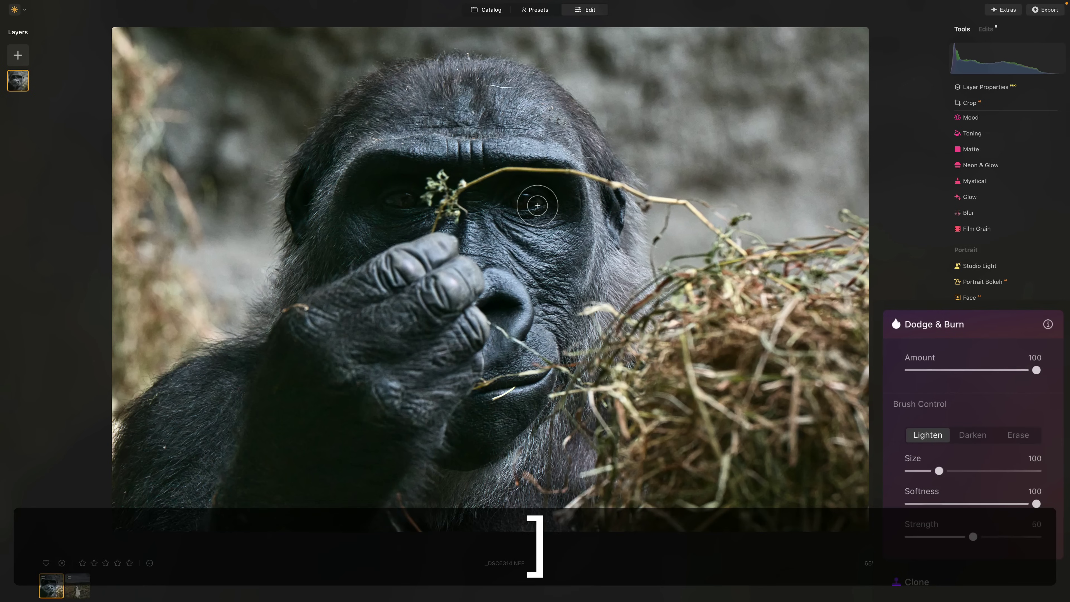
mouse_move(535, 206)
mouse_down()
mouse_move(547, 206)
mouse_move(474, 196)
mouse_move(543, 209)
mouse_up()
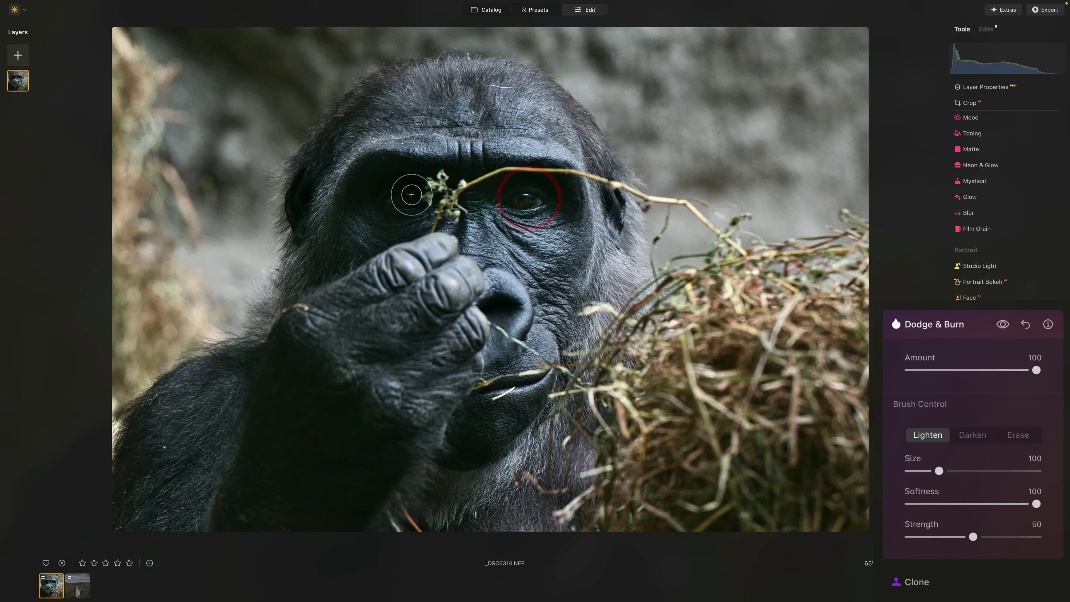
drag(411, 195, 425, 198)
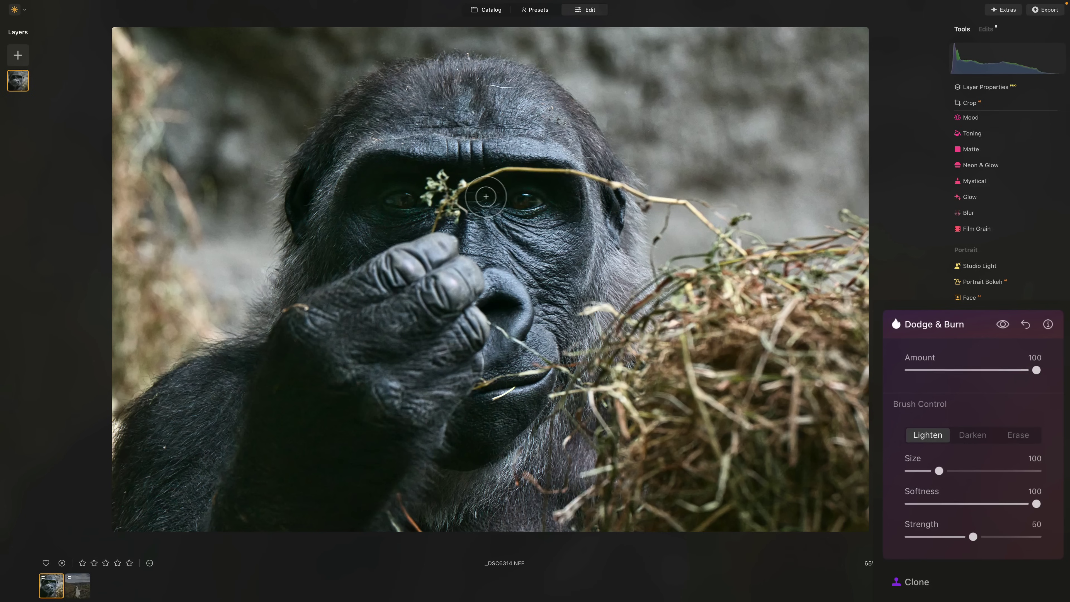
drag(537, 191, 555, 198)
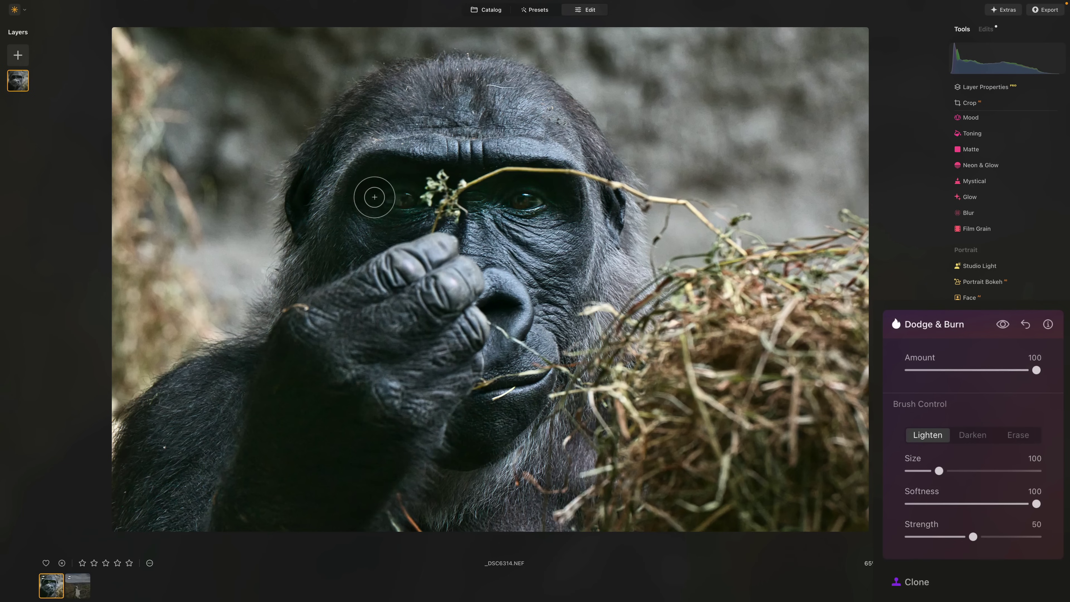
click(372, 200)
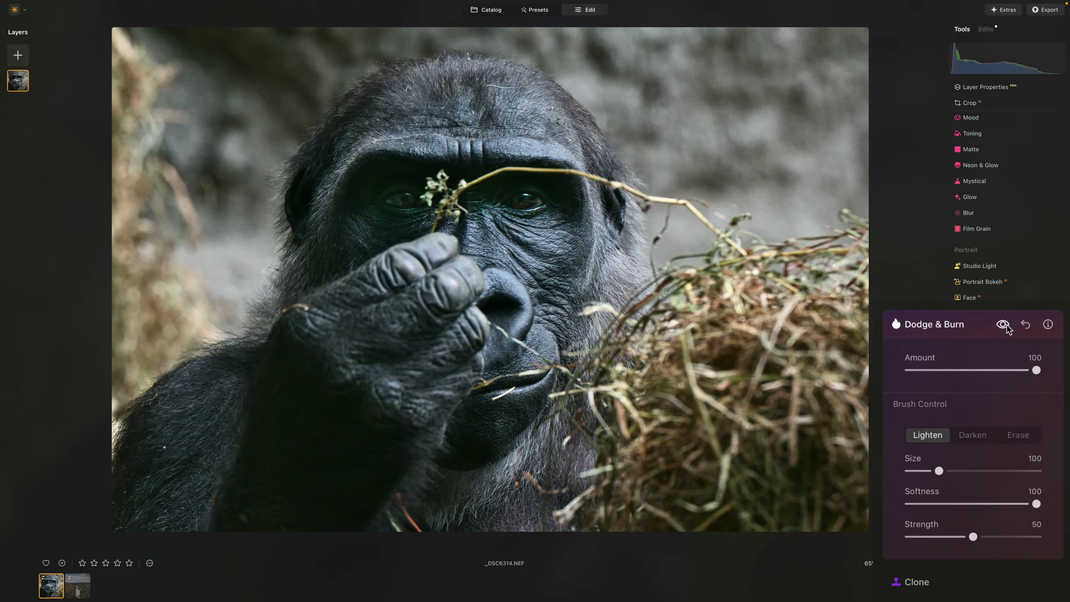
Compare the gorilla's eyes with and without the Dodge & Burn lightening.
click(1026, 422)
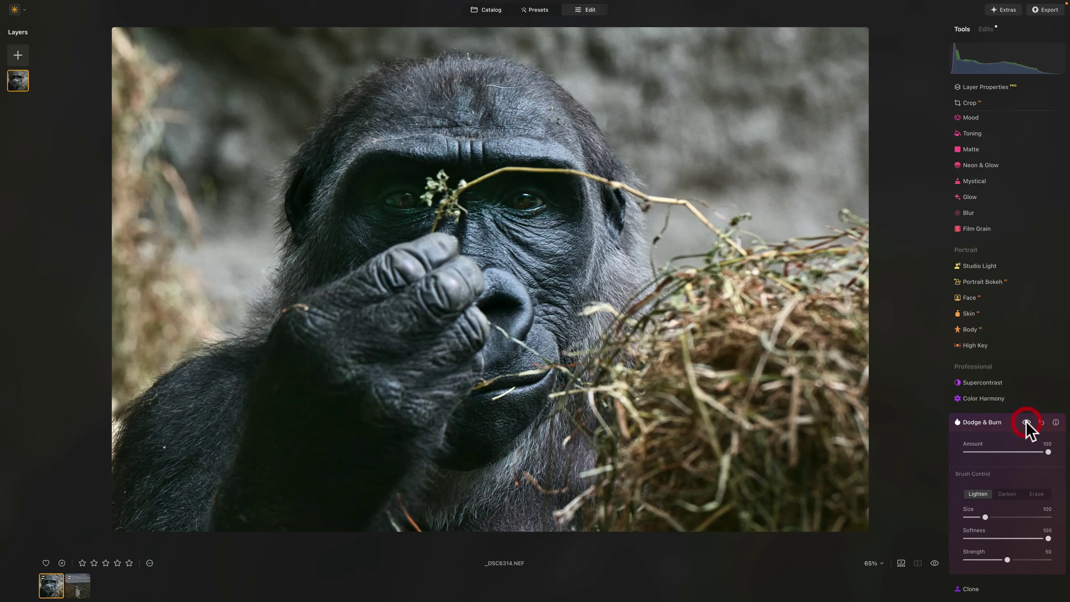
click(1026, 423)
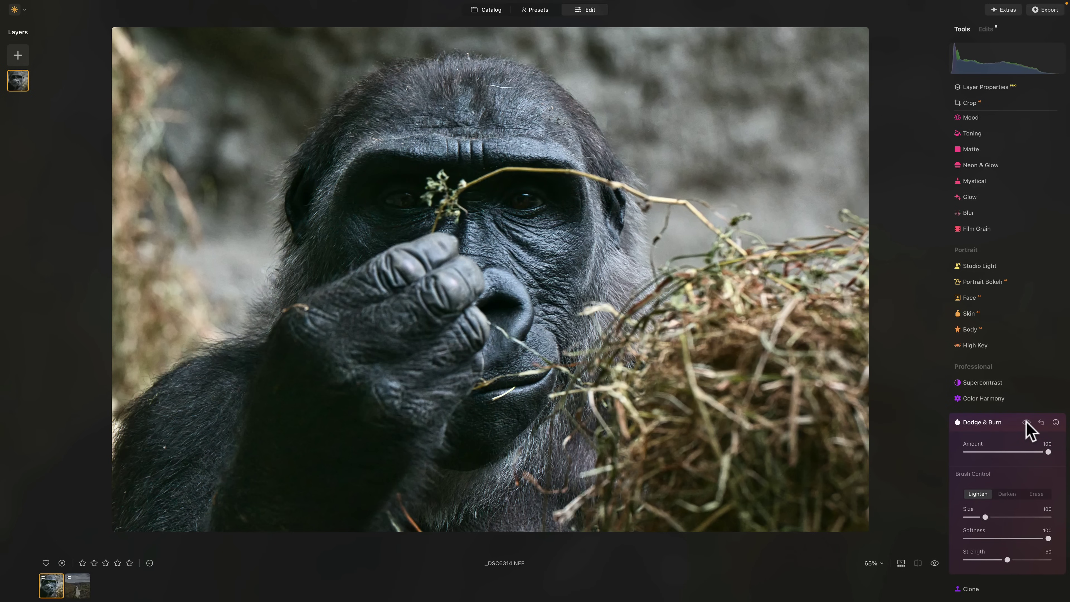
click(1026, 422)
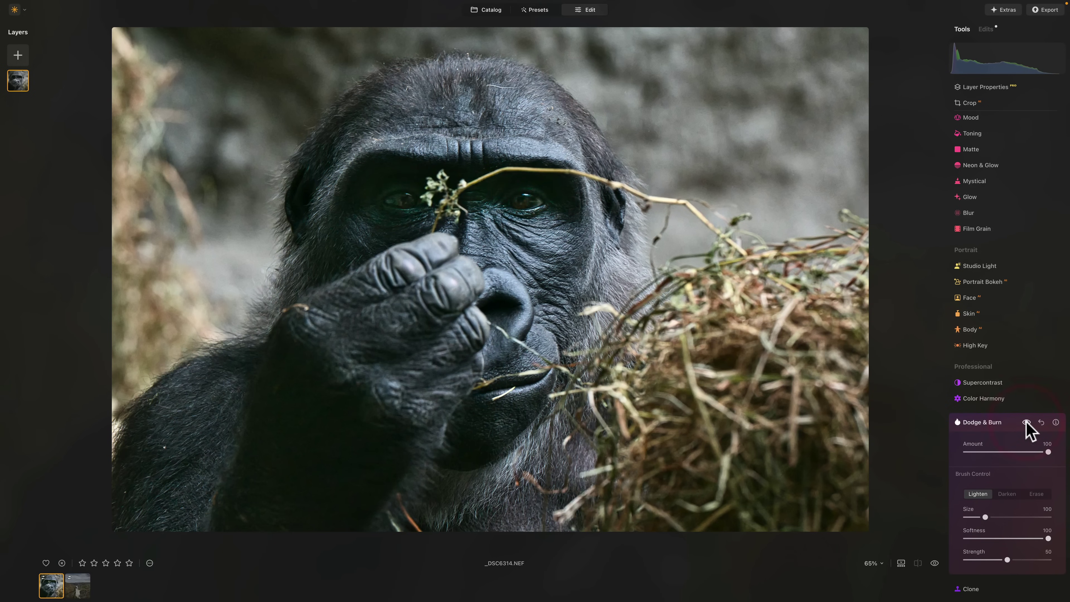
click(1009, 423)
Add a vignette to the gorilla photo with Amount -34 and Inner Light 15.
scroll(1008, 426, up, 10)
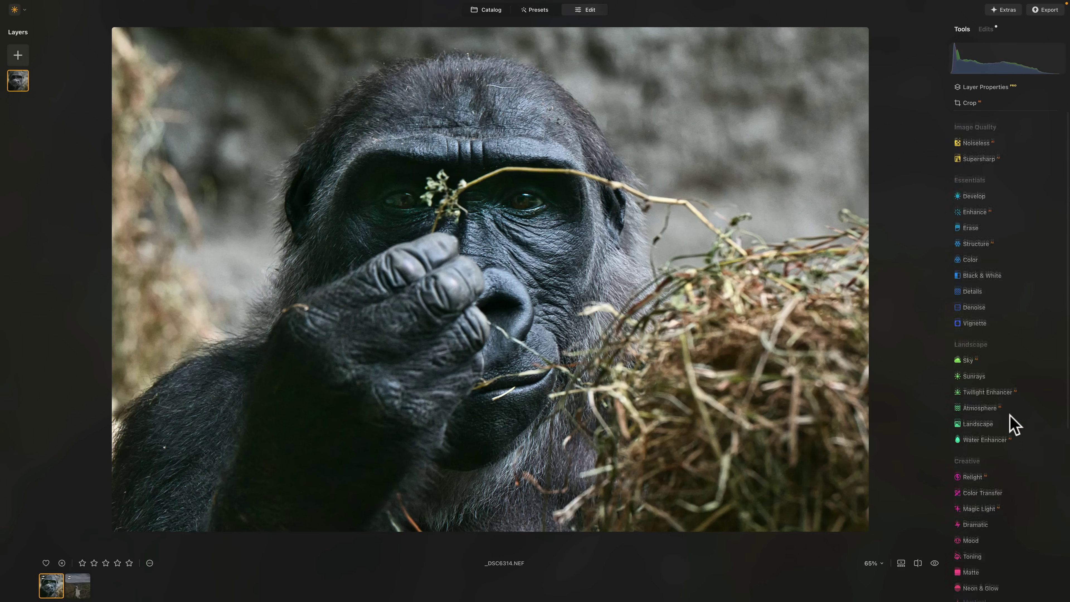
click(978, 316)
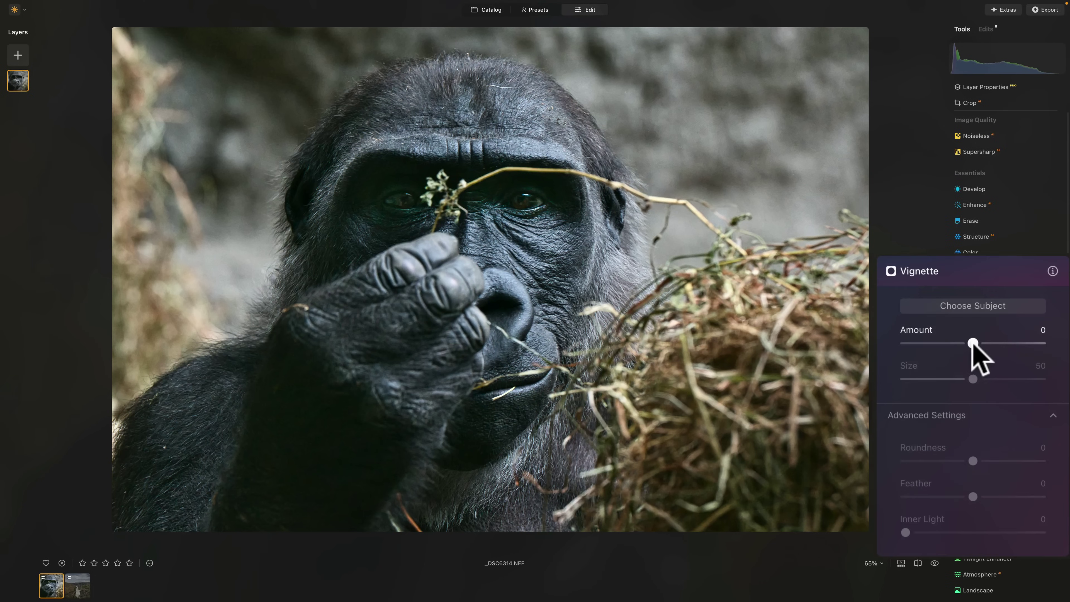
drag(972, 345, 950, 343)
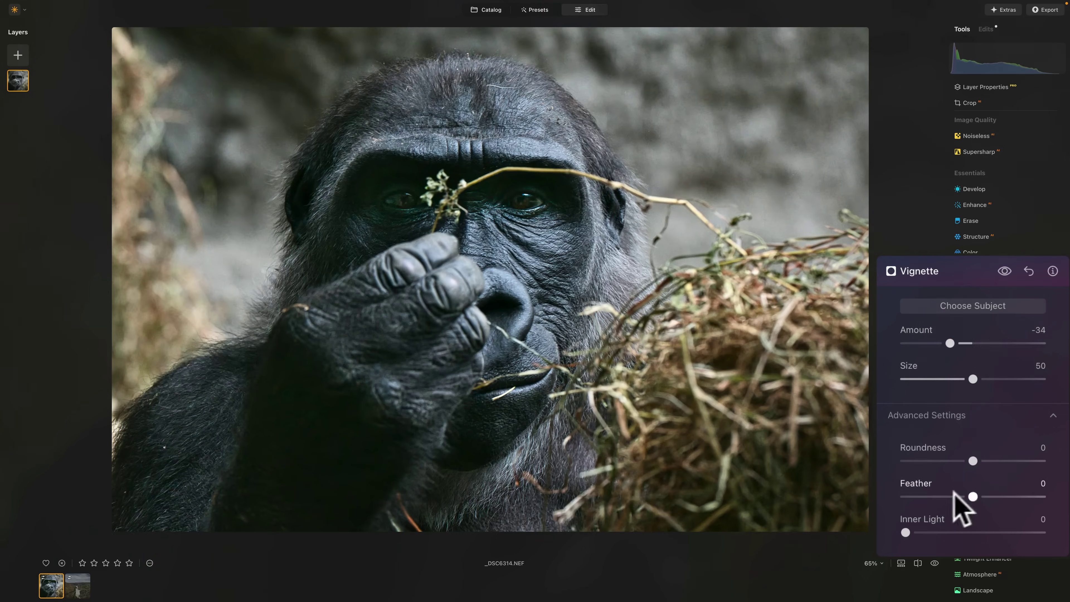
drag(906, 532, 932, 527)
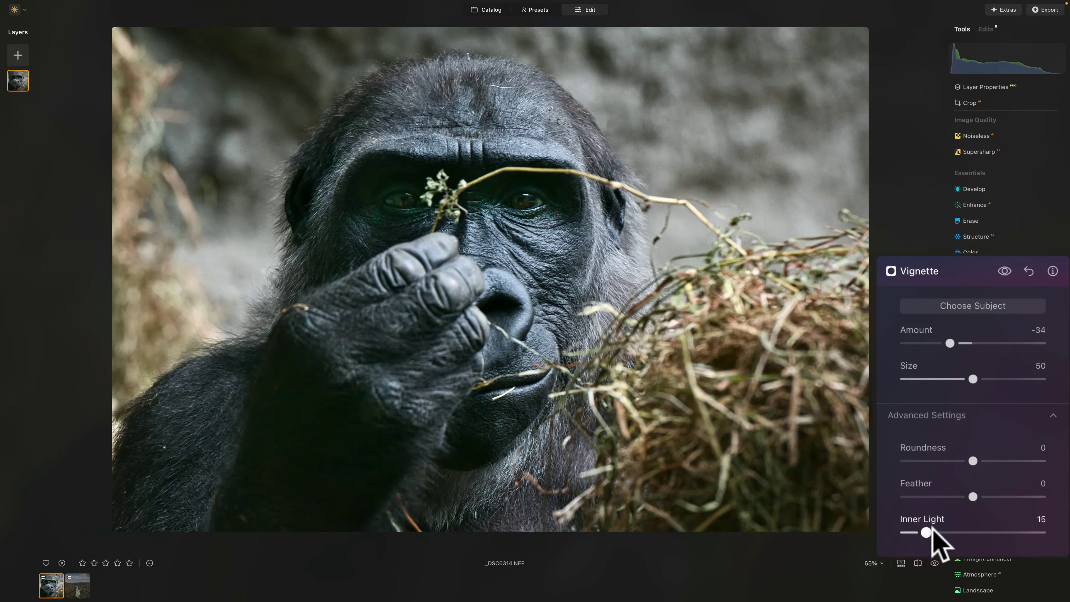
Compare the gorilla photo with and without the vignette.
click(1004, 271)
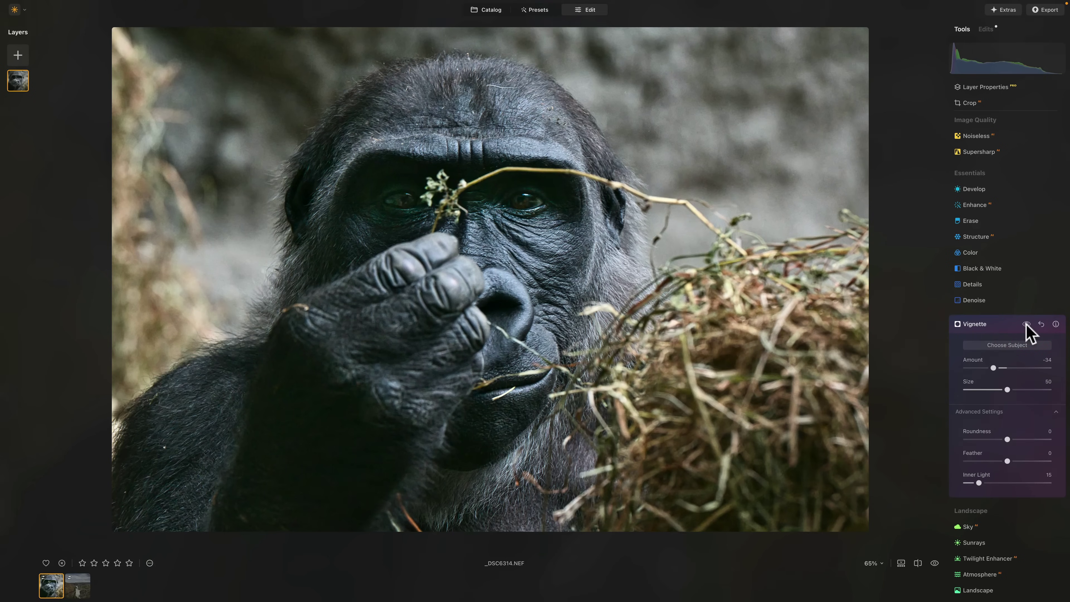
click(1026, 325)
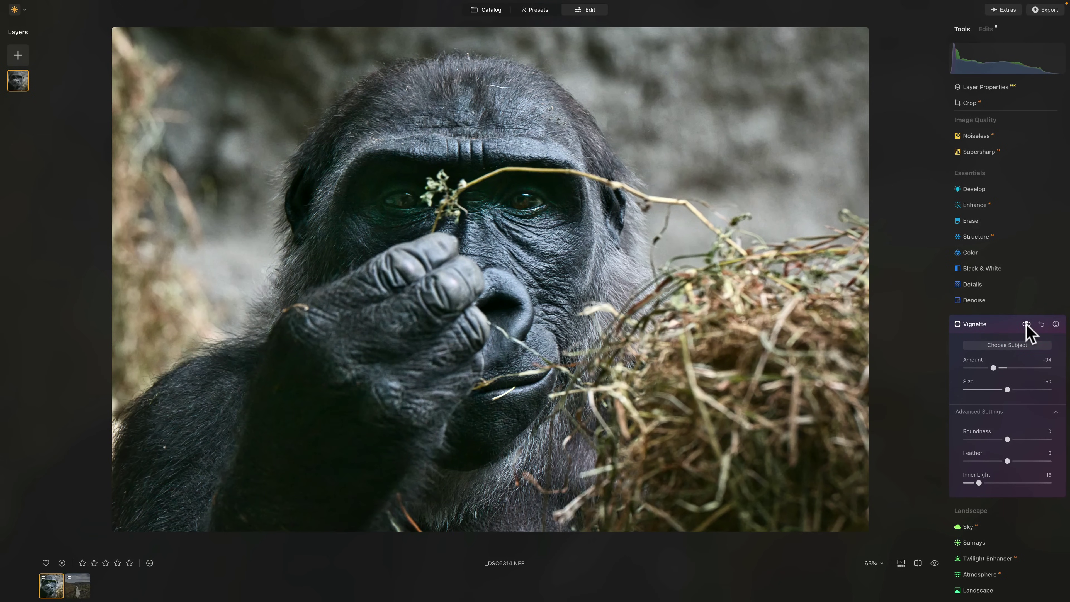
click(1027, 325)
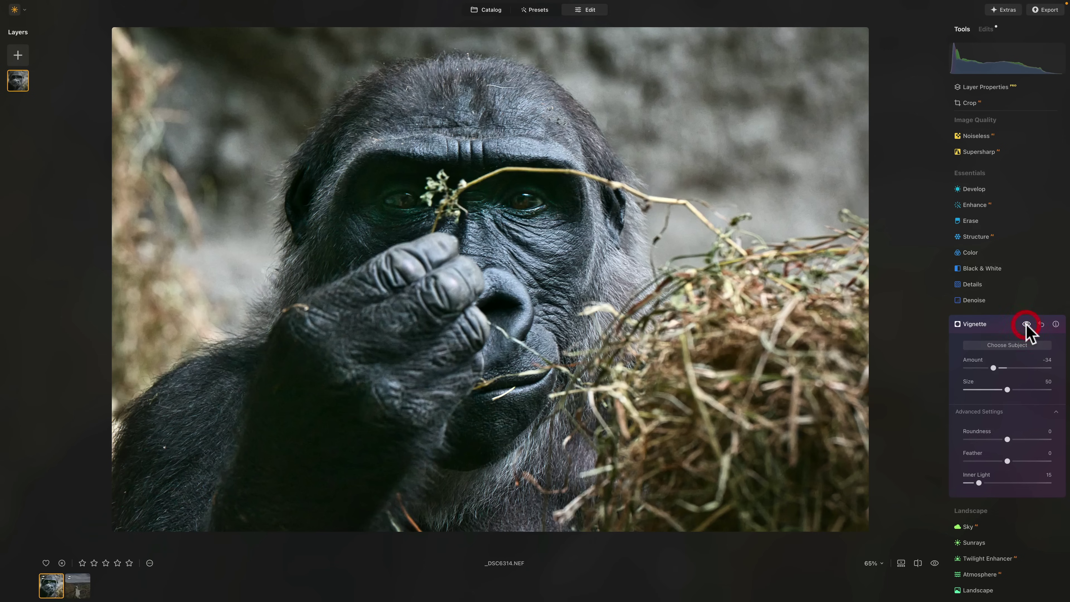
click(1007, 324)
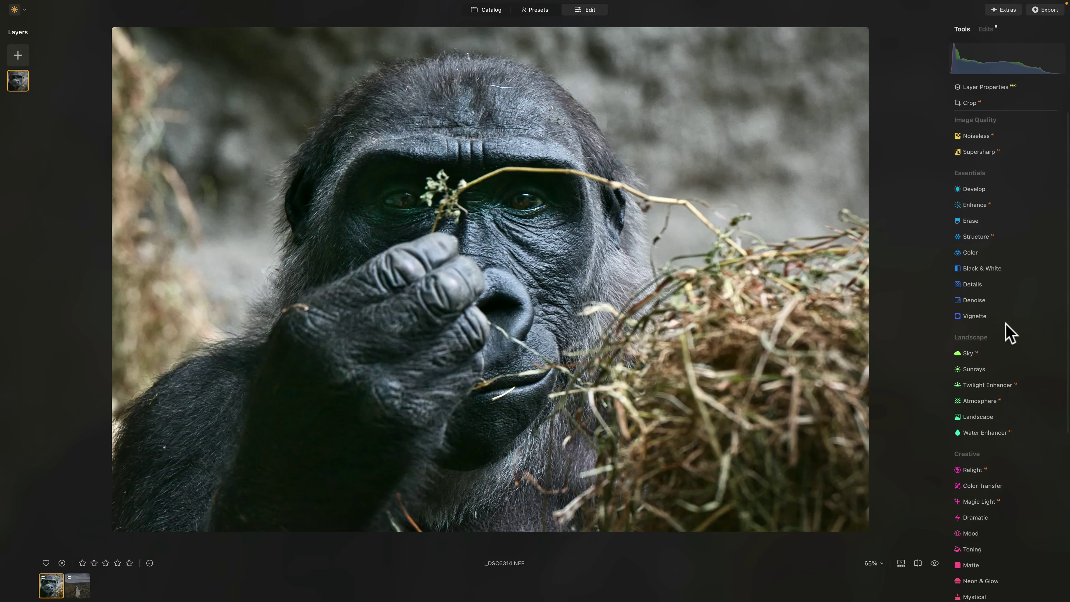